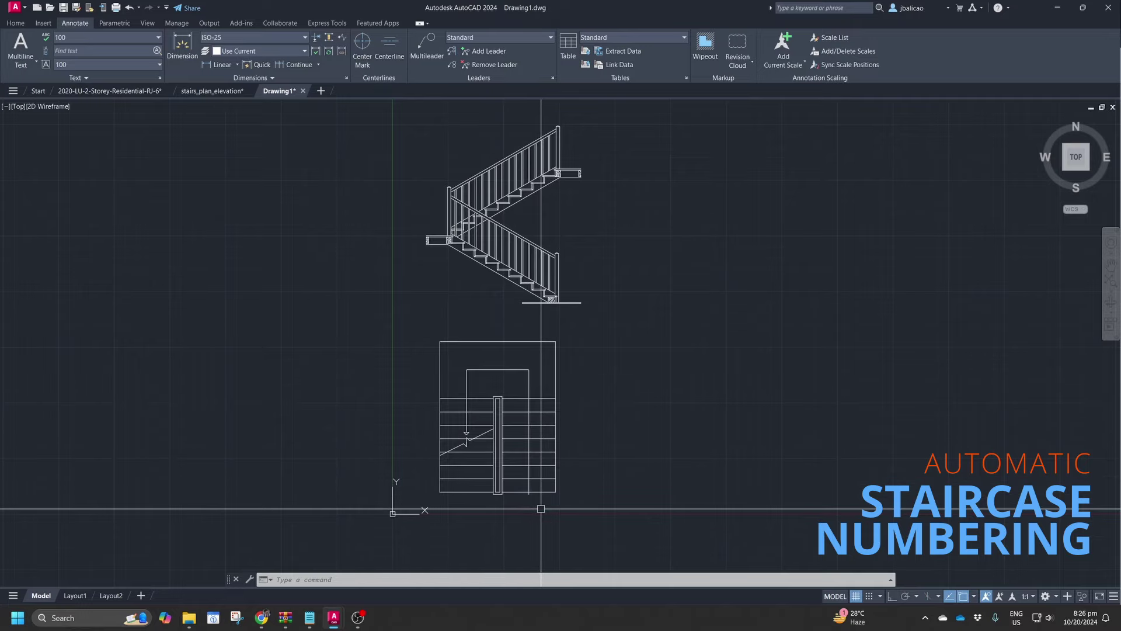
Zoom in on the stair plan with the mouse wheel
{"action": "scroll", "coordinate": [541, 509], "scroll_direction": "up", "scroll_amount": 6}
{"action": "scroll", "coordinate": [559, 427], "scroll_direction": "down", "scroll_amount": 4}
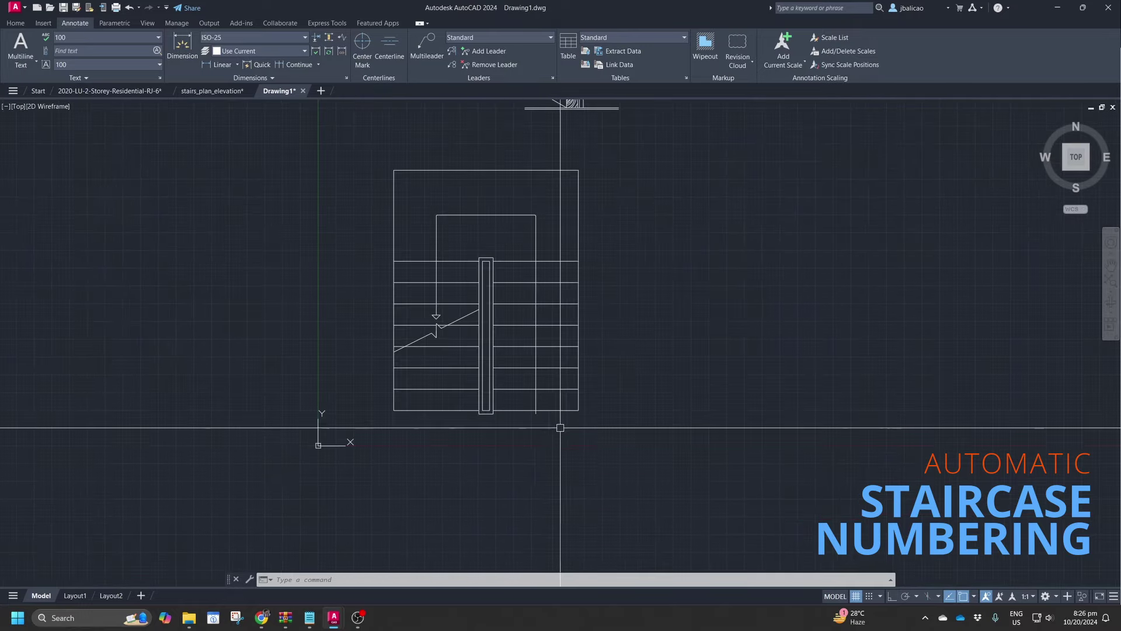
{"action": "scroll", "coordinate": [574, 413], "scroll_direction": "up", "scroll_amount": 2}
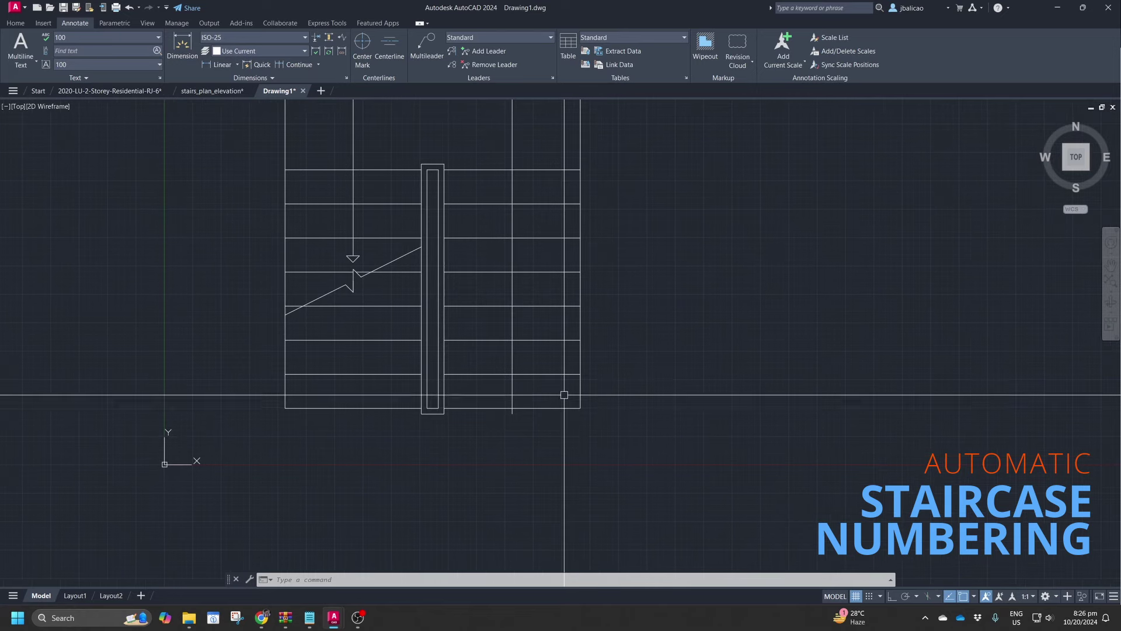
{"action": "scroll", "coordinate": [564, 395], "scroll_direction": "up", "scroll_amount": 2}
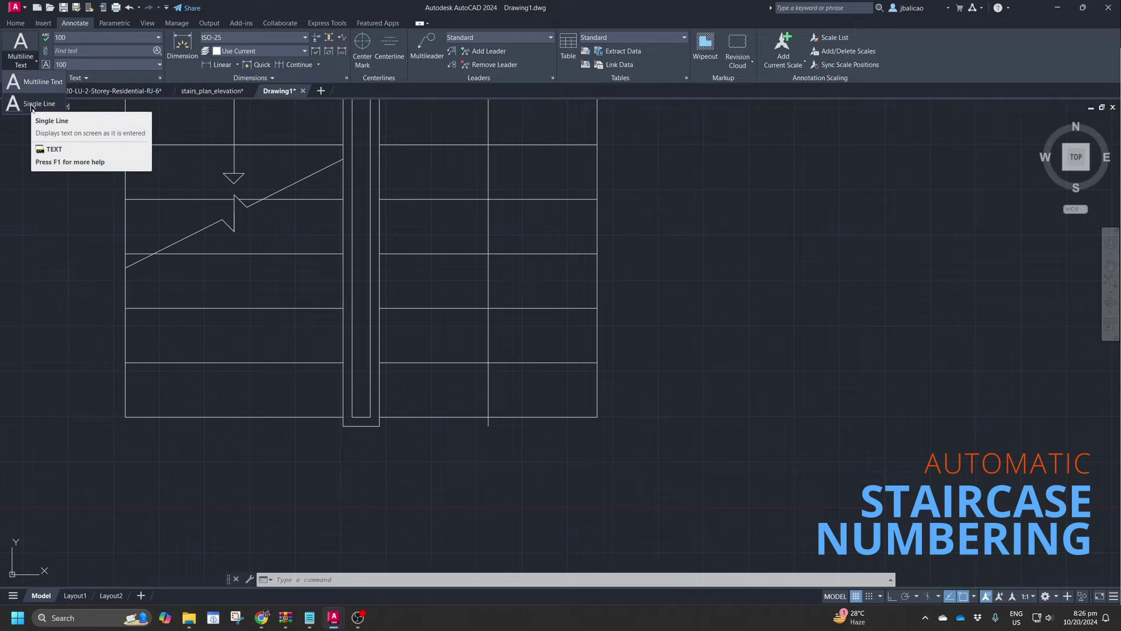
Create single-line text '1' at 0° rotation with ortho turned on
{"action": "left_click", "coordinate": [31, 108]}
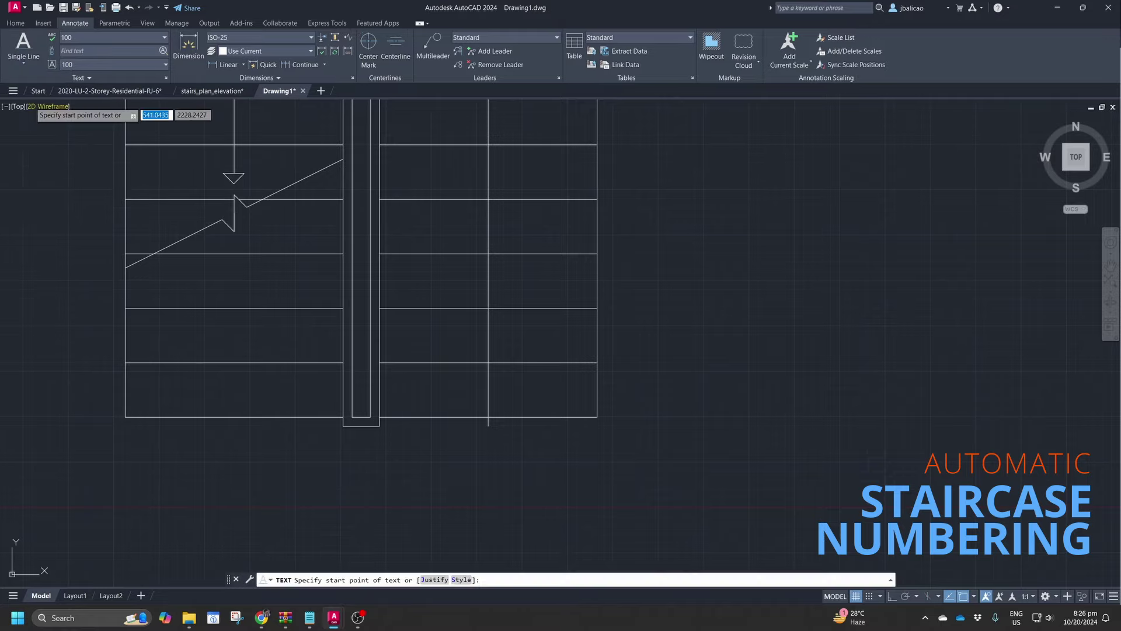
{"action": "scroll", "coordinate": [561, 380], "scroll_direction": "up", "scroll_amount": 2}
{"action": "scroll", "coordinate": [496, 353], "scroll_direction": "up", "scroll_amount": 2}
{"action": "left_click", "coordinate": [499, 346]}
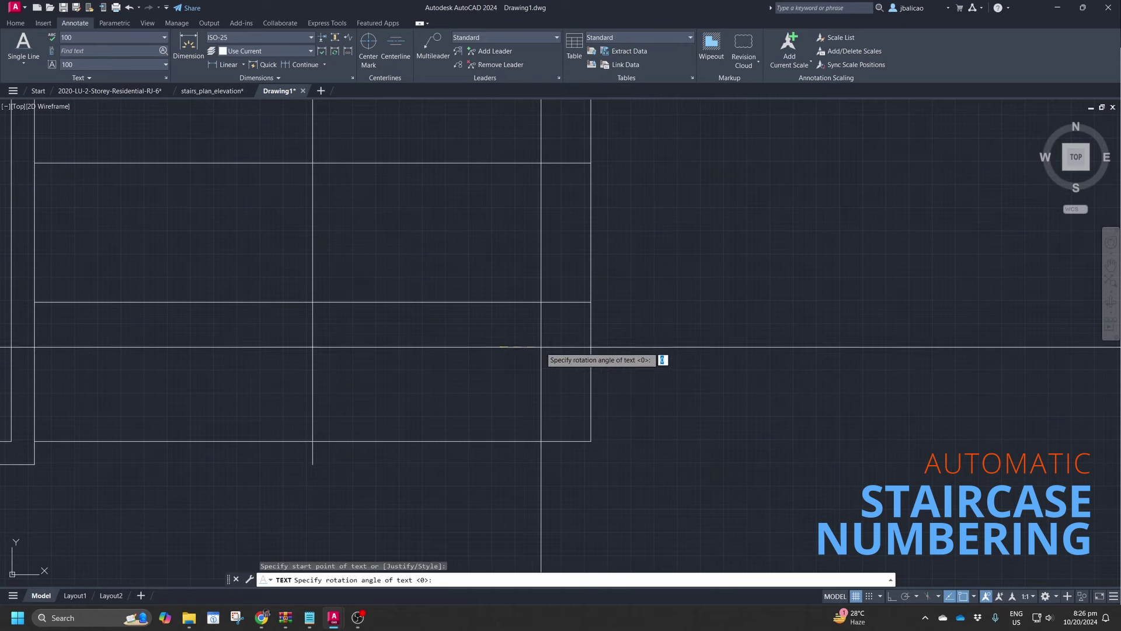
{"action": "key", "text": "F8"}
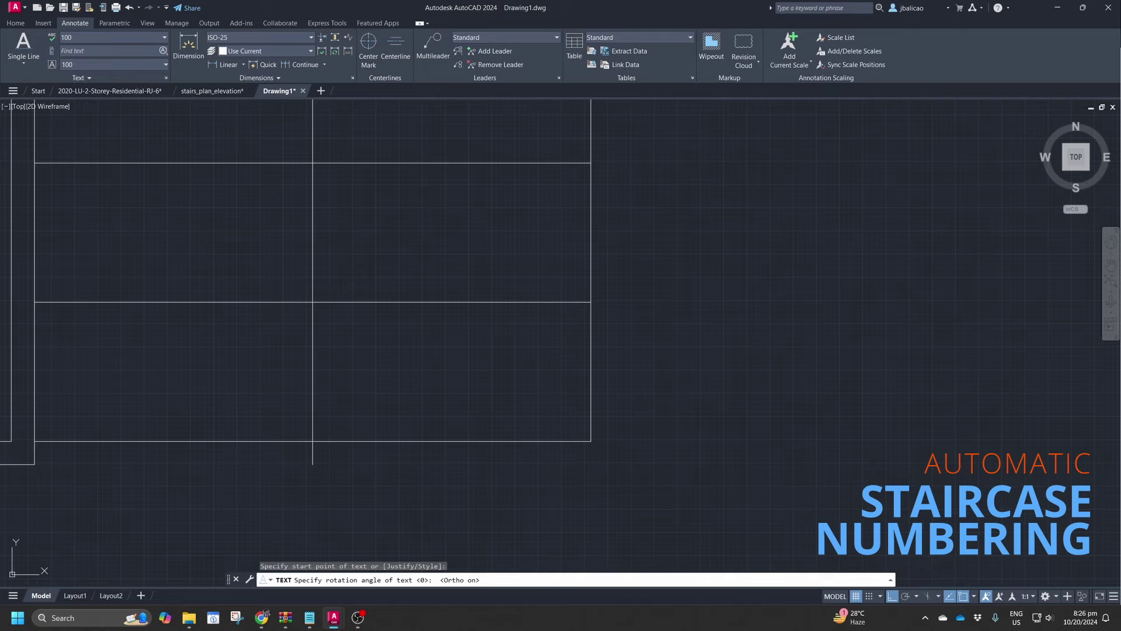
{"action": "left_click", "coordinate": [535, 374]}
{"action": "type", "text": "1"}
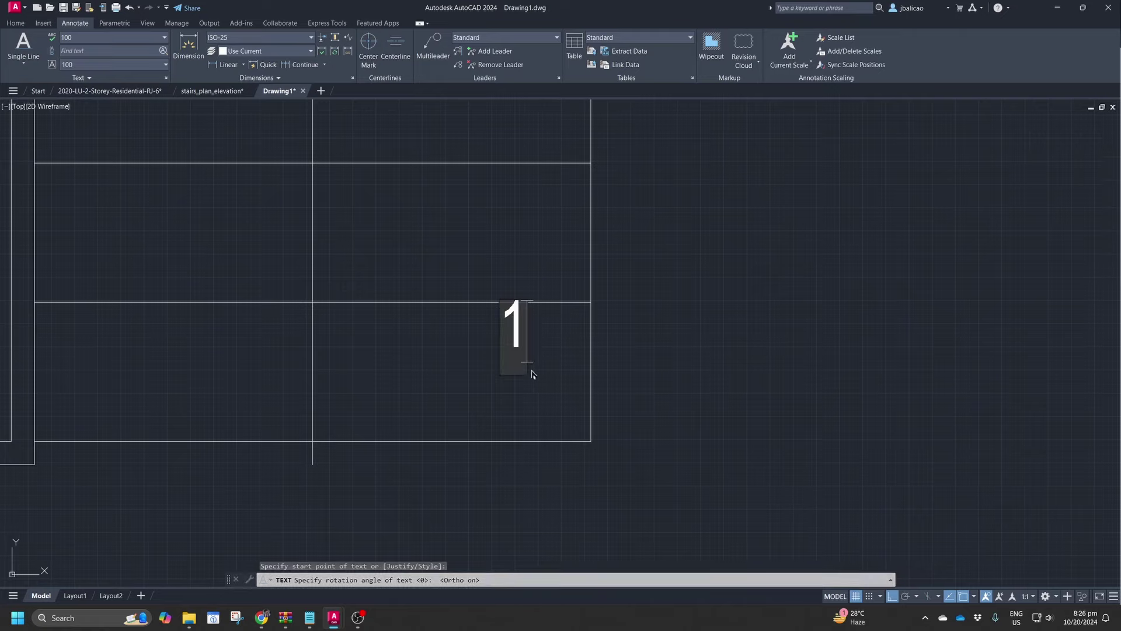
{"action": "key", "text": "Return"}
{"action": "key", "text": "Return"}
Move the '1' text into the bottom right tread of the stair plan
{"action": "left_click", "coordinate": [515, 342]}
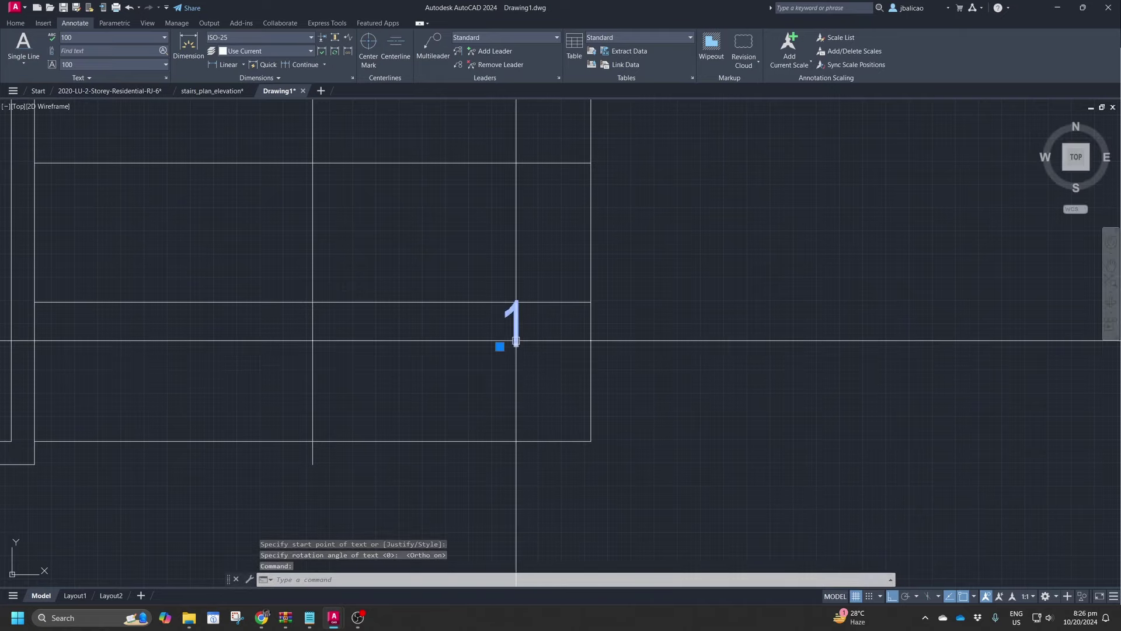
{"action": "type", "text": "m"}
{"action": "key", "text": "Return"}
{"action": "left_click", "coordinate": [521, 340]}
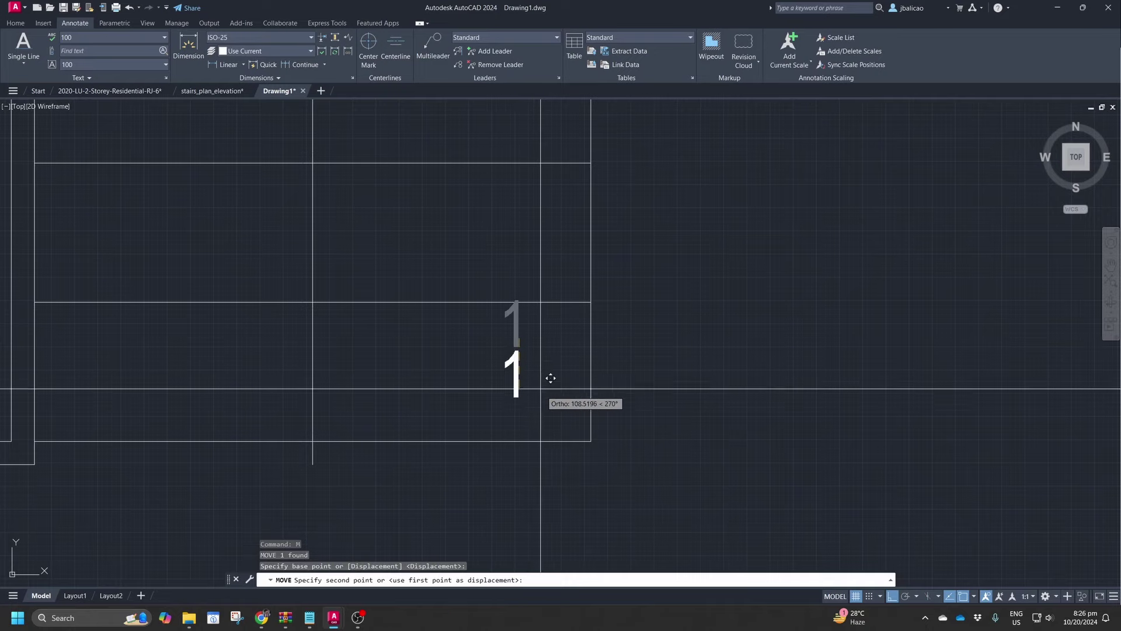
{"action": "key", "text": "F8"}
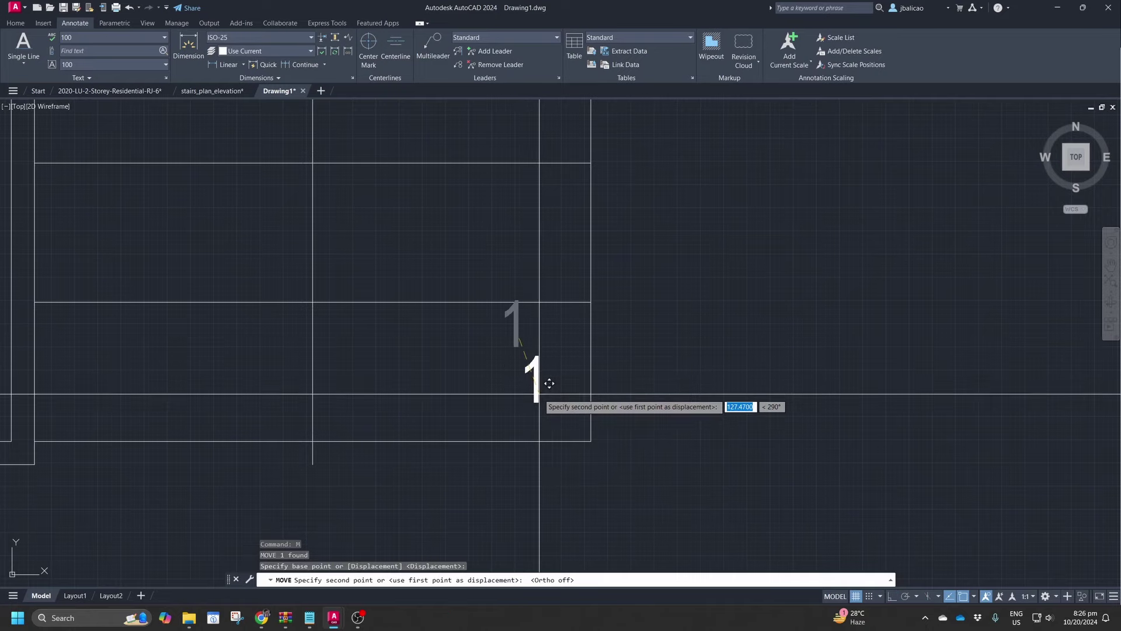
{"action": "left_click", "coordinate": [548, 380]}
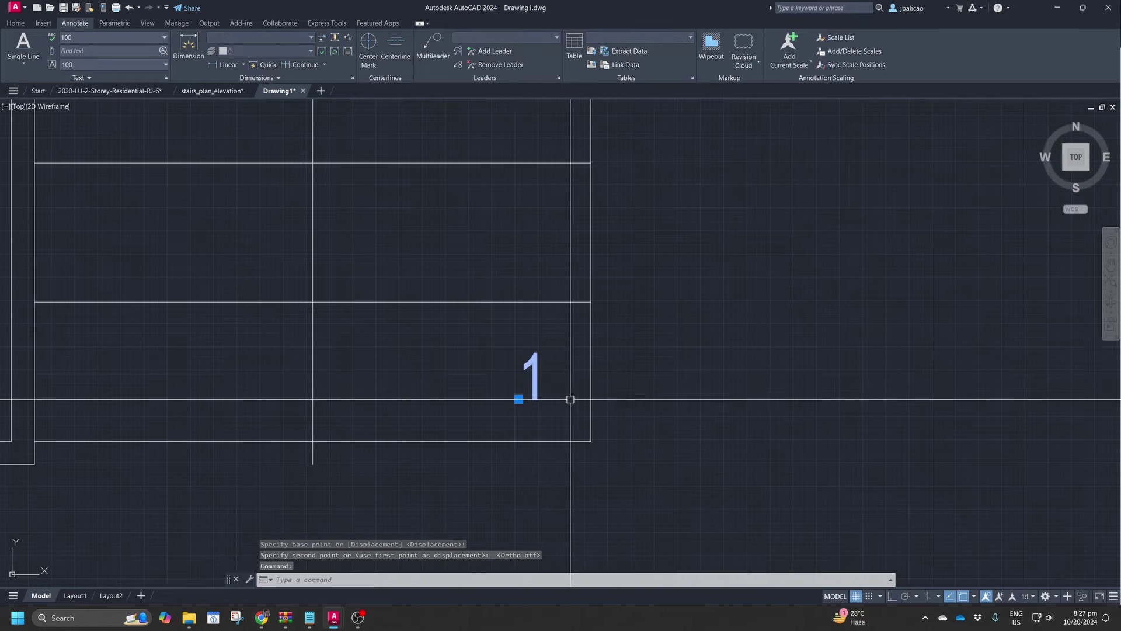
Copy the '1' onto each tread of the right flight, up to the top tread
{"action": "type", "text": "c"}
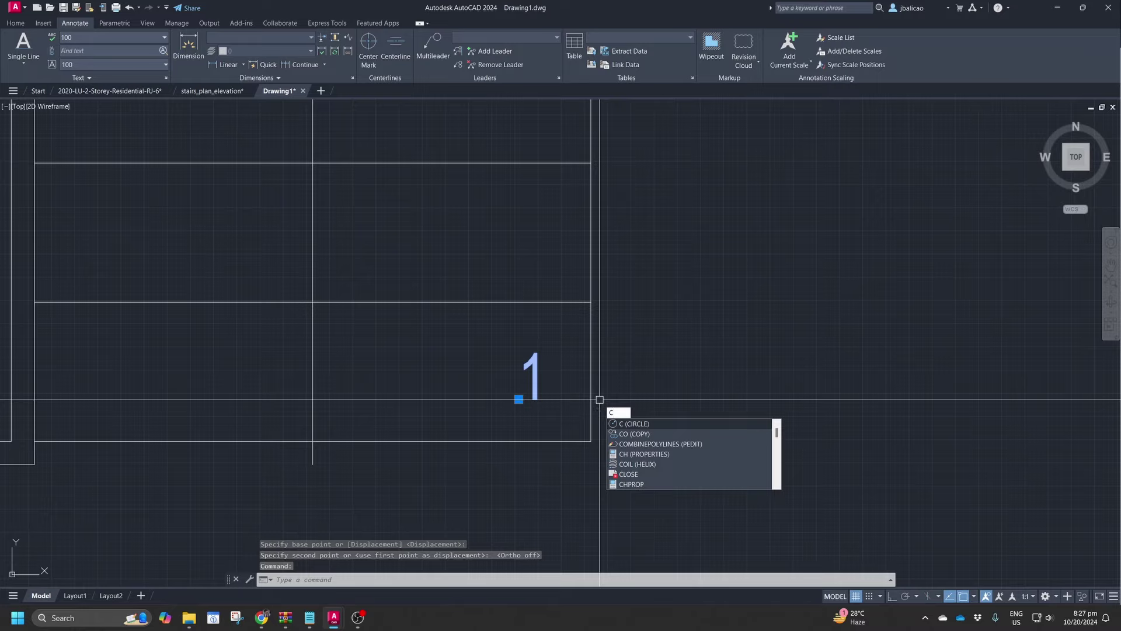
{"action": "type", "text": "o"}
{"action": "key", "text": "Return"}
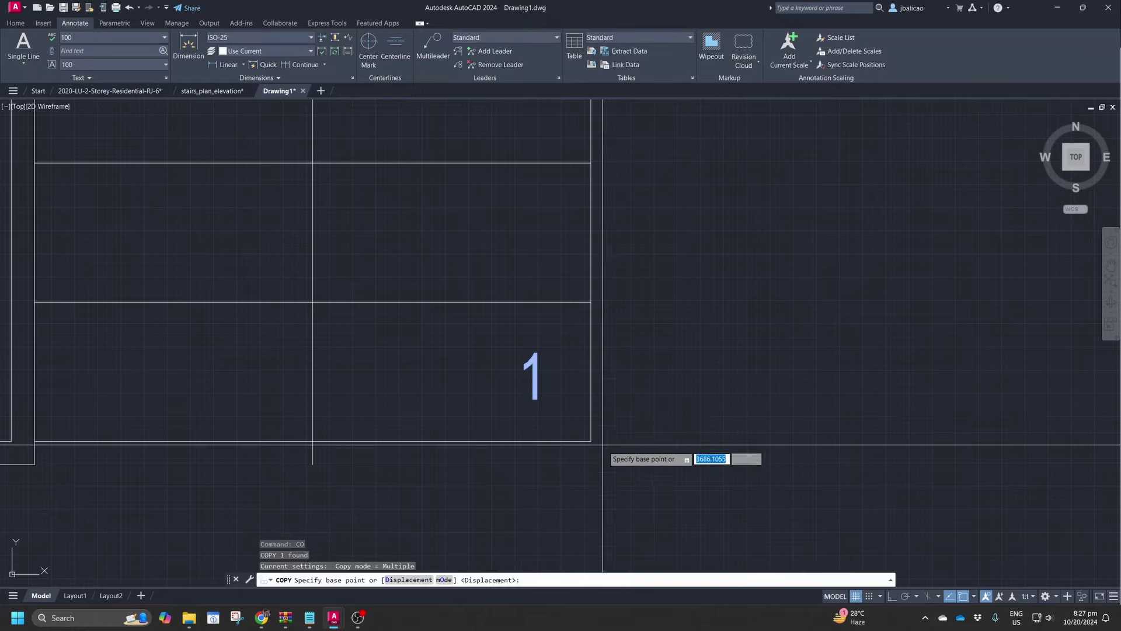
{"action": "left_click", "coordinate": [590, 441]}
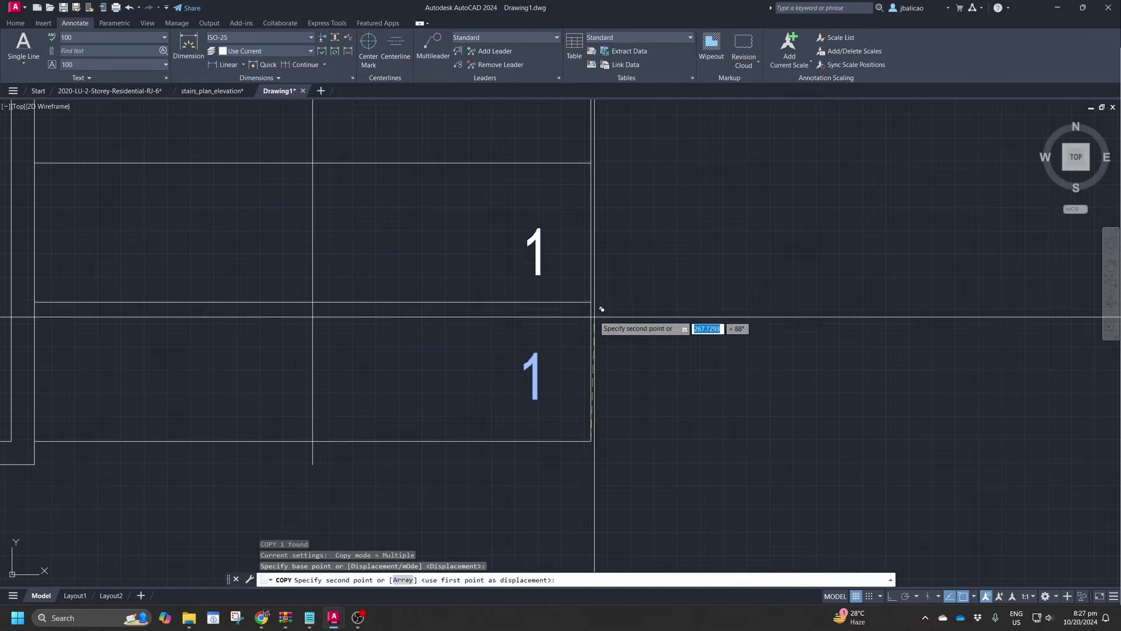
{"action": "scroll", "coordinate": [590, 328], "scroll_direction": "down", "scroll_amount": 4}
{"action": "middle_click_drag", "start_coordinate": [589, 328], "coordinate": [573, 418]}
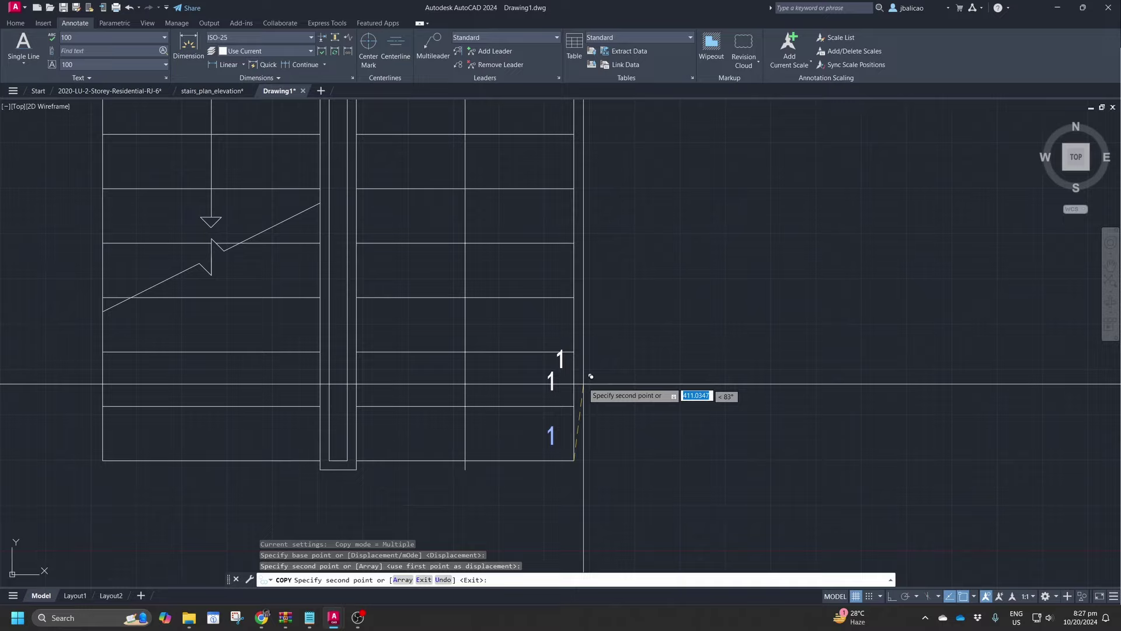
{"action": "left_click", "coordinate": [574, 352]}
{"action": "left_click", "coordinate": [574, 297]}
{"action": "left_click", "coordinate": [574, 243]}
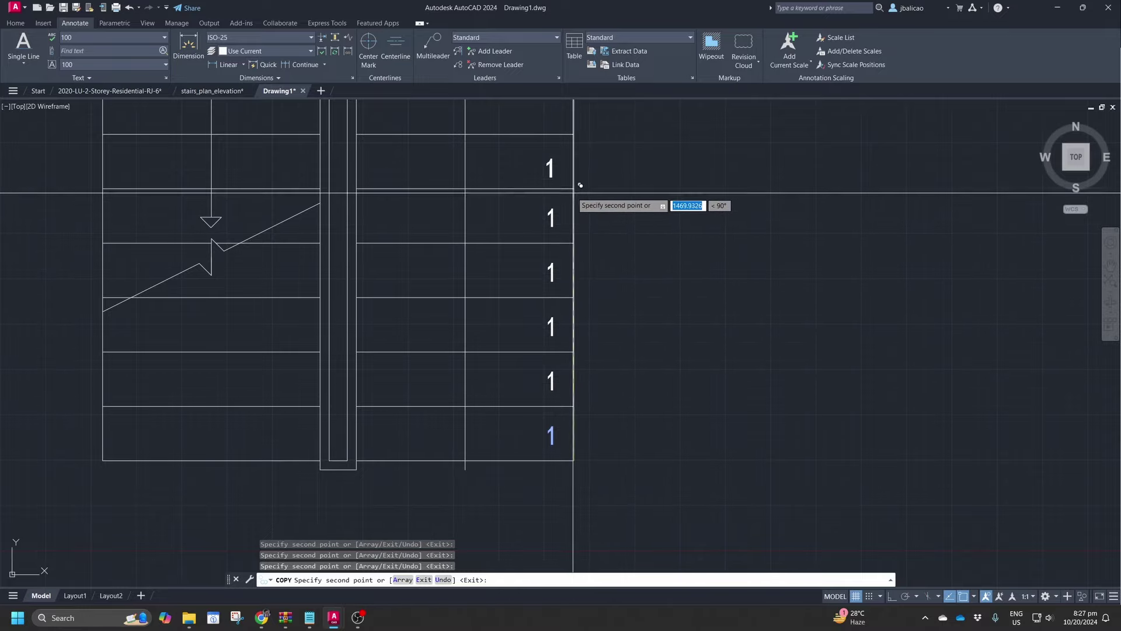
{"action": "left_click", "coordinate": [574, 188]}
{"action": "middle_click_drag", "start_coordinate": [579, 184], "coordinate": [578, 304]}
{"action": "left_click", "coordinate": [570, 269]}
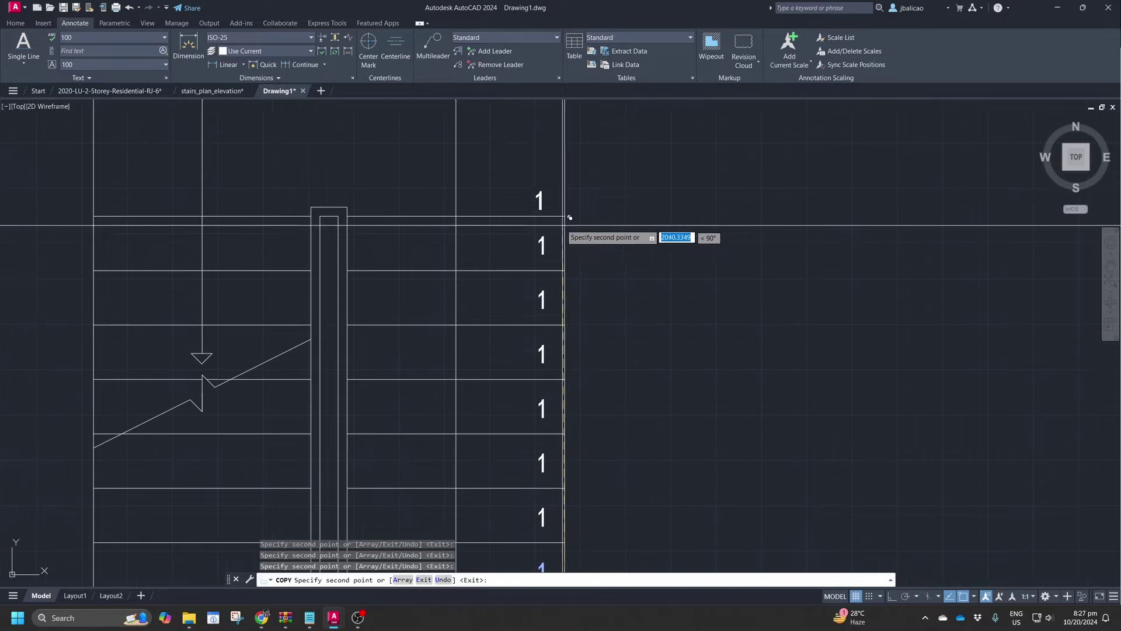
{"action": "left_click", "coordinate": [571, 216]}
Copy the '1' onto each tread of the left flight, top to bottom, and finish copying
{"action": "middle_click_drag", "start_coordinate": [352, 289], "coordinate": [434, 342]}
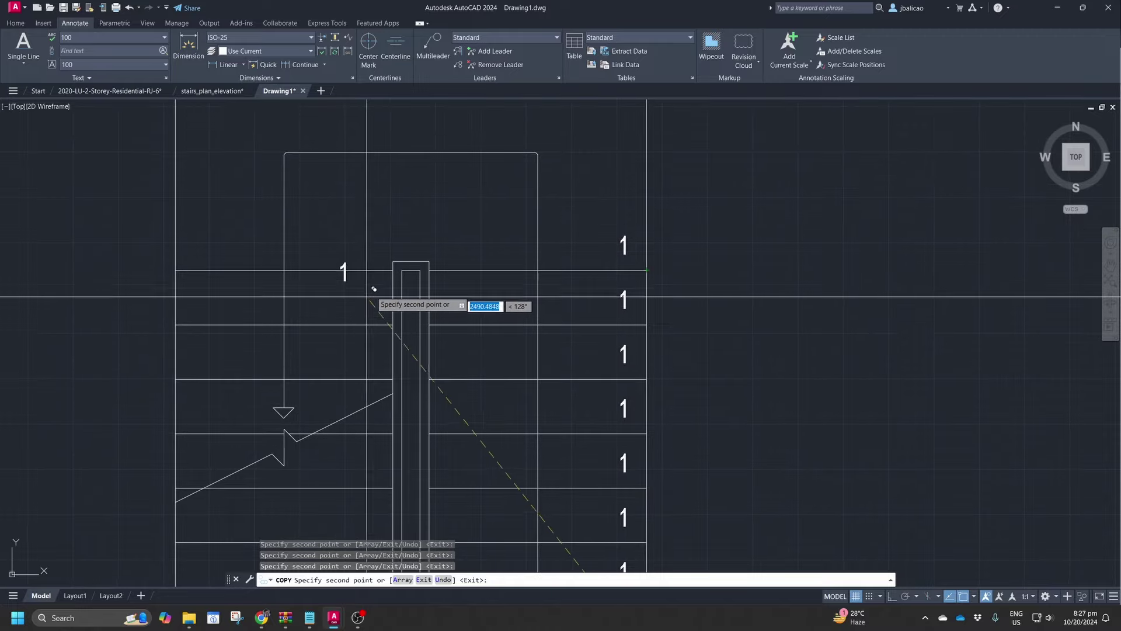
{"action": "left_click", "coordinate": [400, 317]}
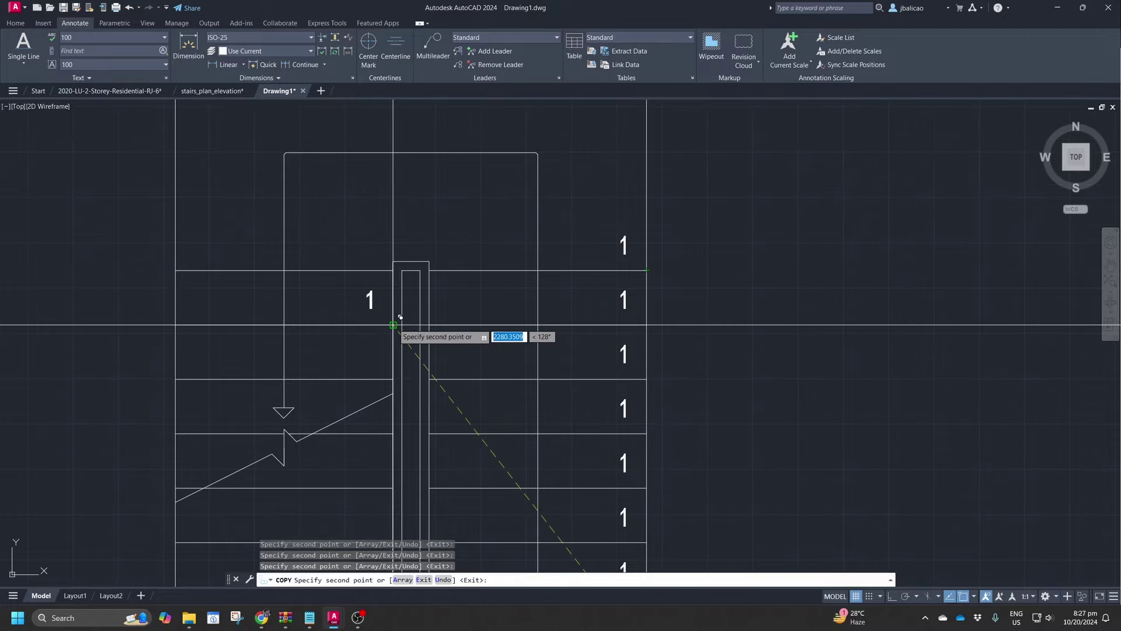
{"action": "left_click", "coordinate": [392, 375]}
{"action": "left_click", "coordinate": [392, 431]}
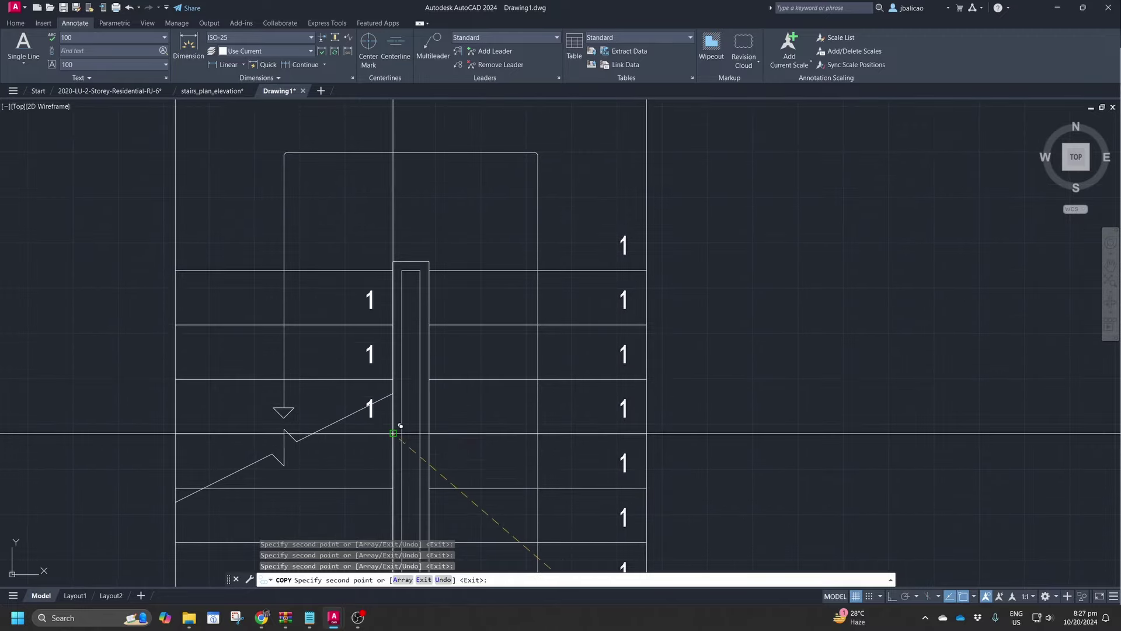
{"action": "middle_click_drag", "start_coordinate": [392, 432], "coordinate": [400, 347]}
{"action": "left_click", "coordinate": [400, 404]}
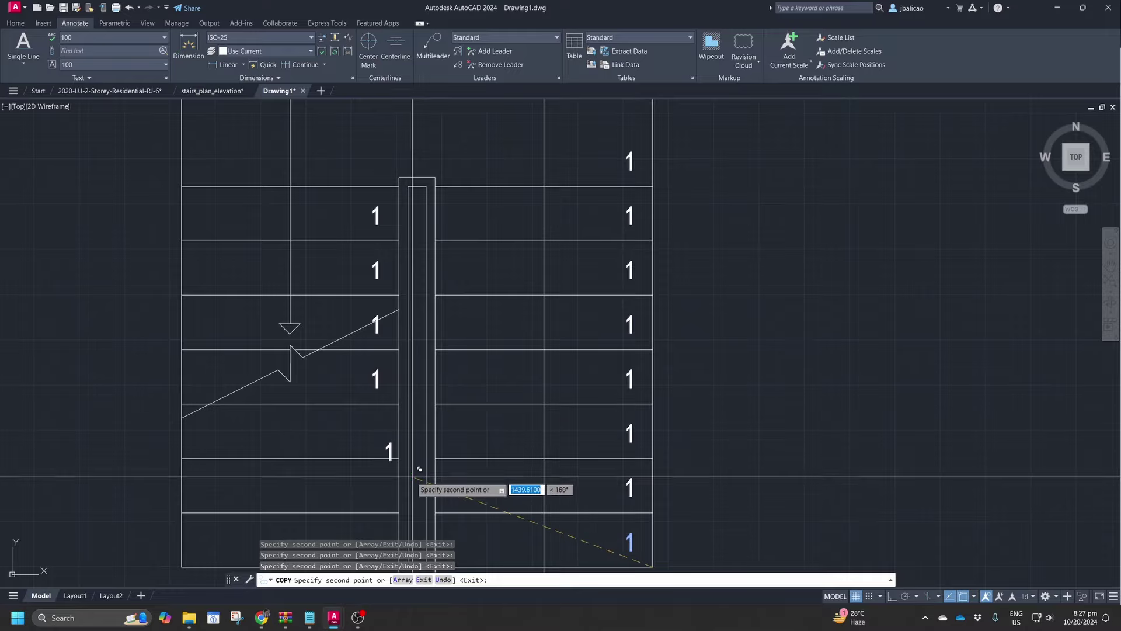
{"action": "left_click", "coordinate": [399, 458]}
{"action": "middle_click_drag", "start_coordinate": [406, 503], "coordinate": [406, 424]}
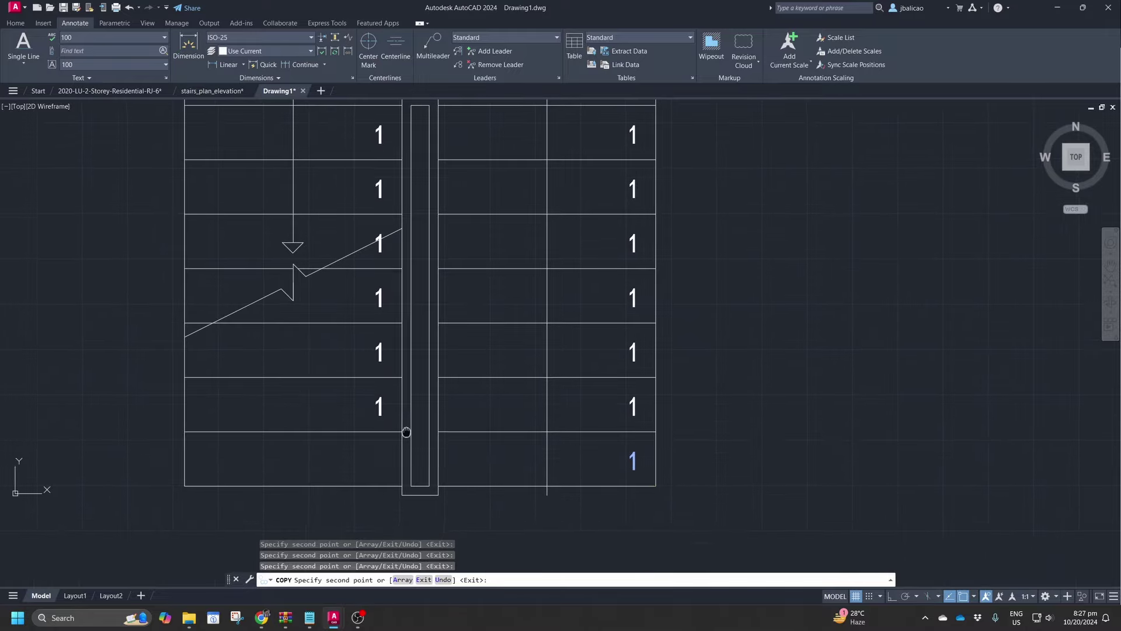
{"action": "left_click", "coordinate": [410, 485]}
{"action": "middle_click_drag", "start_coordinate": [404, 496], "coordinate": [441, 370]}
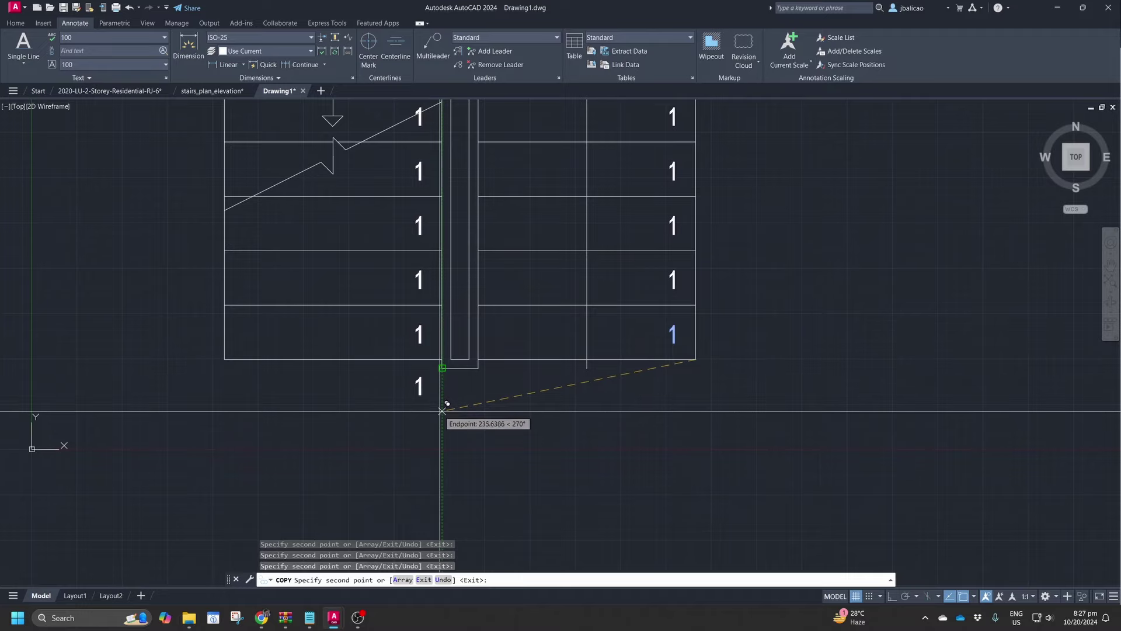
{"action": "key", "text": "Escape"}
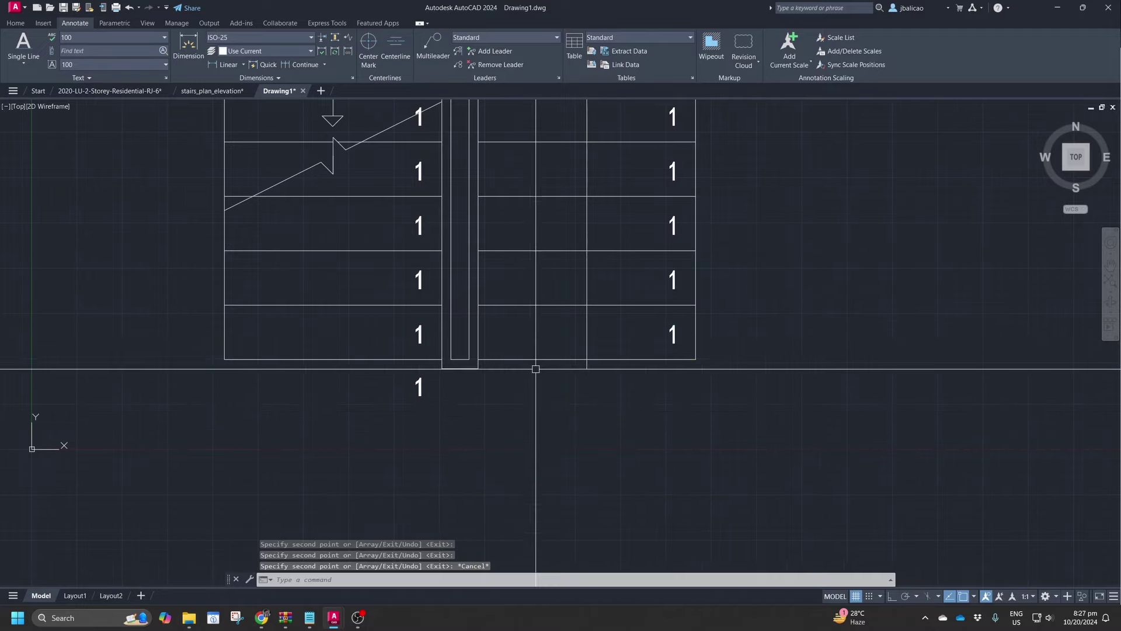
{"action": "scroll", "coordinate": [550, 341], "scroll_direction": "down", "scroll_amount": 6}
{"action": "scroll", "coordinate": [514, 340], "scroll_direction": "up", "scroll_amount": 2}
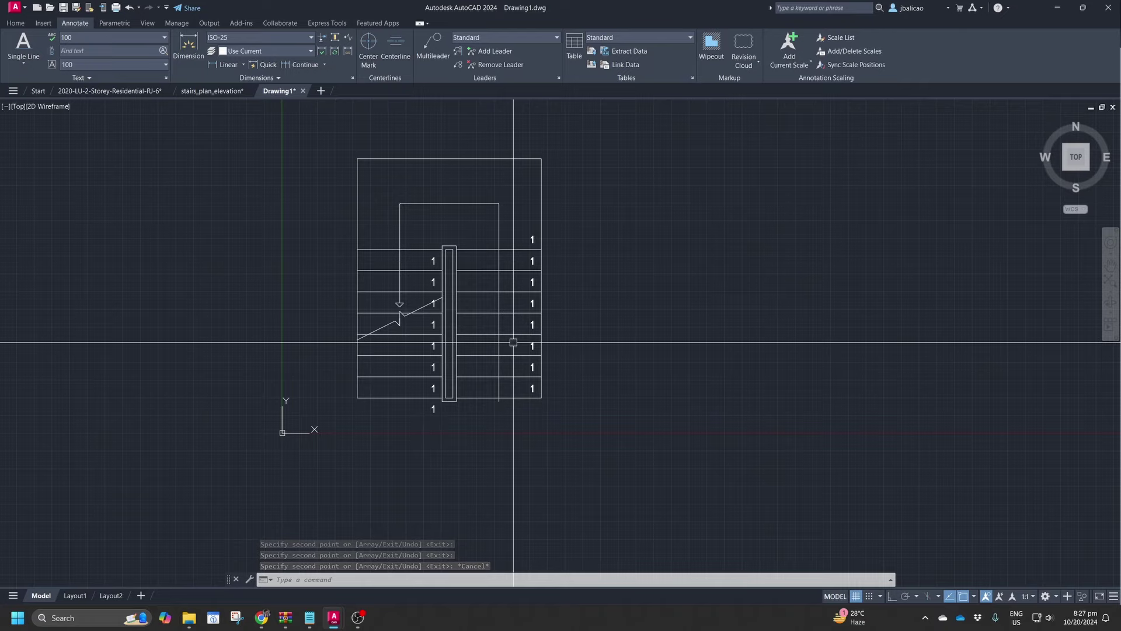
Start TCOUNT (alias Tn) and recentre the stair plan in view
{"action": "type", "text": "Tcou"}
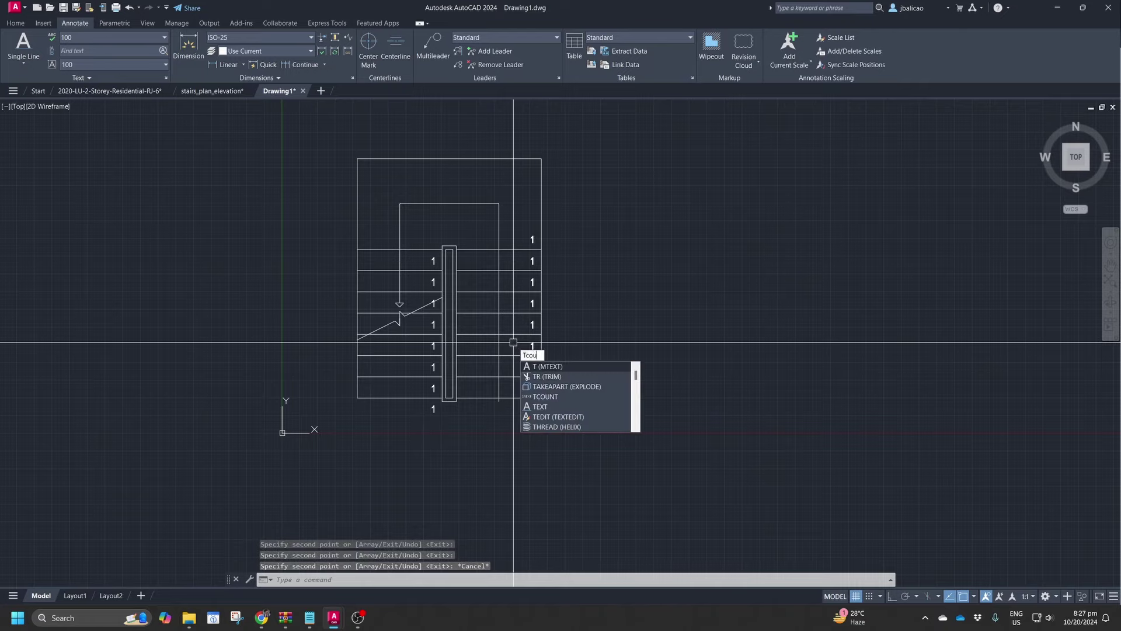
{"action": "type", "text": "n"}
{"action": "left_click", "coordinate": [549, 368]}
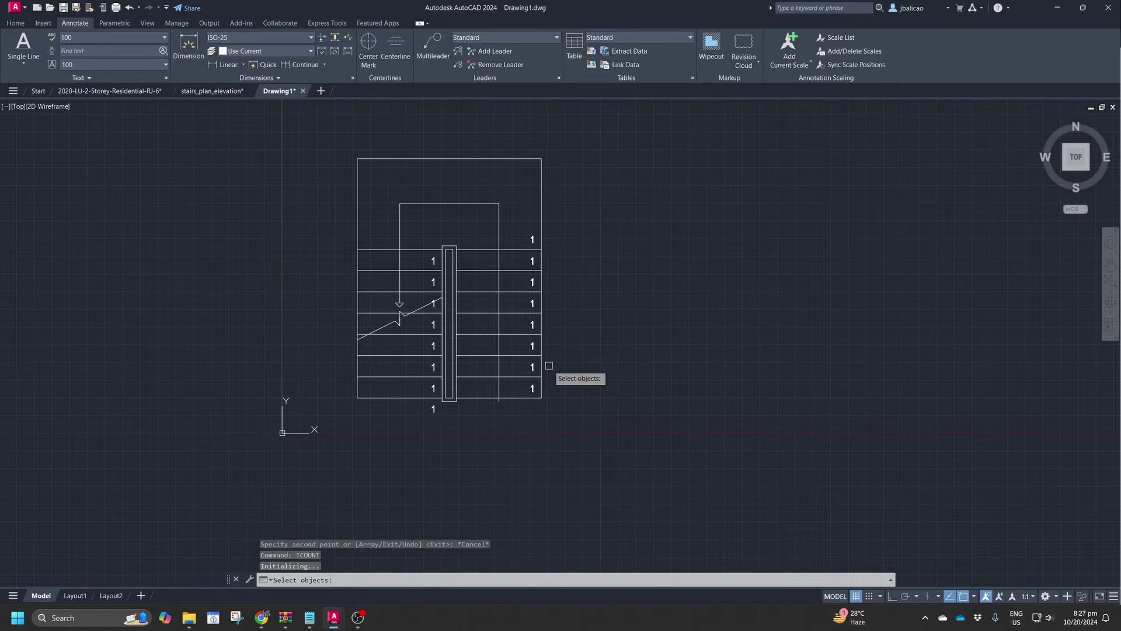
{"action": "scroll", "coordinate": [540, 391], "scroll_direction": "up", "scroll_amount": 3}
{"action": "scroll", "coordinate": [546, 395], "scroll_direction": "down", "scroll_amount": 3}
{"action": "middle_click_drag", "start_coordinate": [546, 395], "coordinate": [533, 437]}
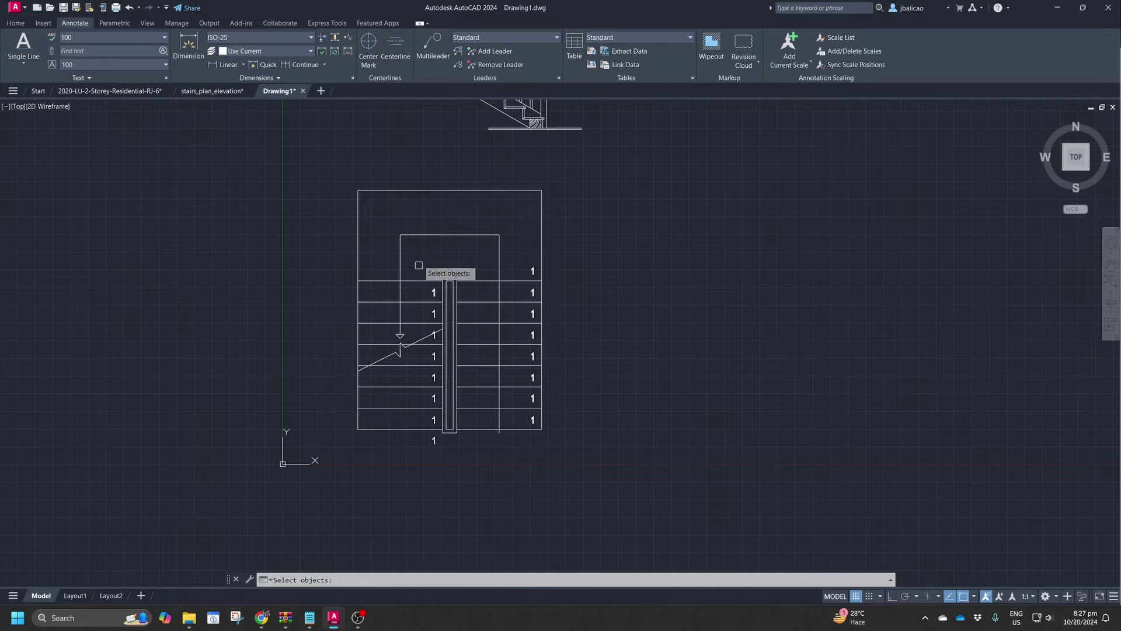
{"action": "scroll", "coordinate": [429, 236], "scroll_direction": "up", "scroll_amount": 4}
{"action": "scroll", "coordinate": [422, 187], "scroll_direction": "down", "scroll_amount": 2}
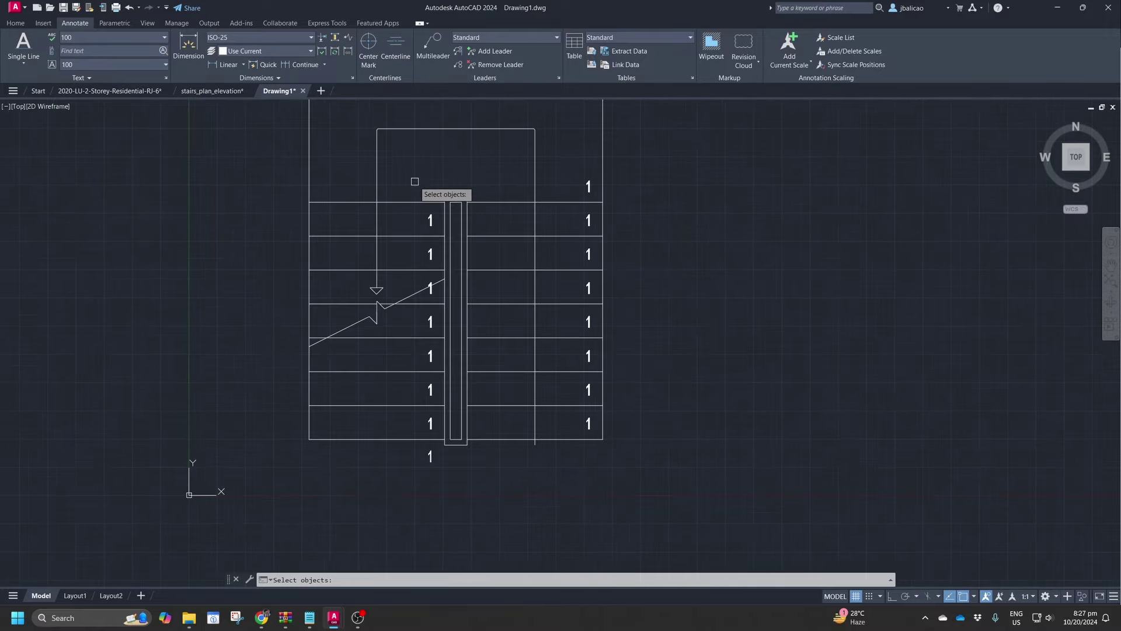
Window-select the left and right columns of '1' labels and finish the selection
{"action": "left_click", "coordinate": [411, 177]}
{"action": "left_click", "coordinate": [441, 473]}
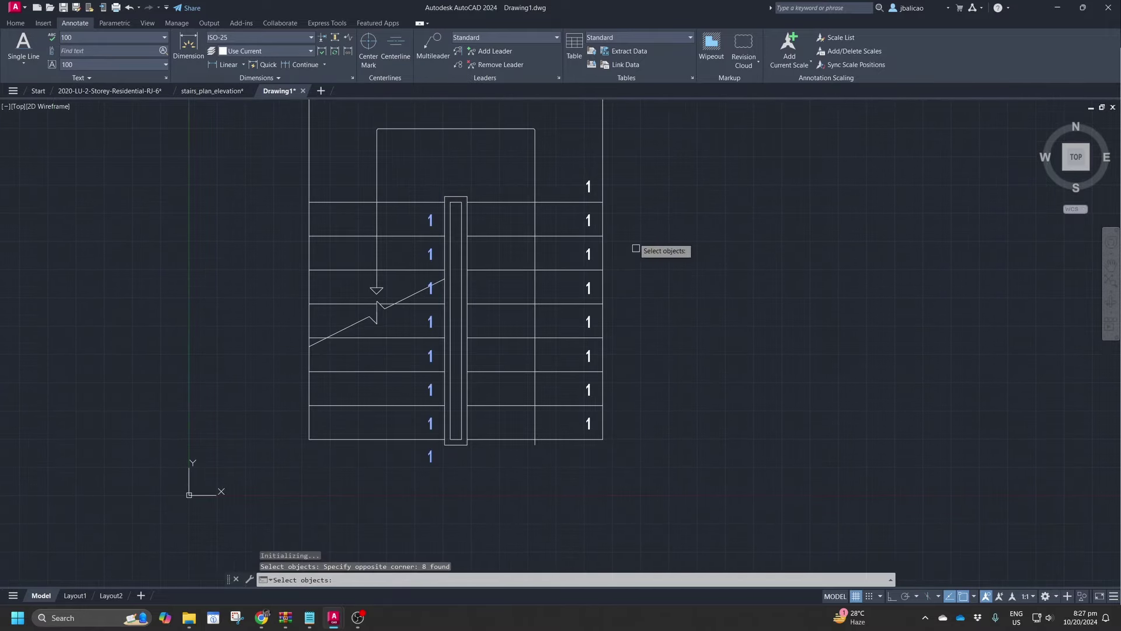
{"action": "left_click", "coordinate": [558, 147]}
{"action": "left_click", "coordinate": [594, 454]}
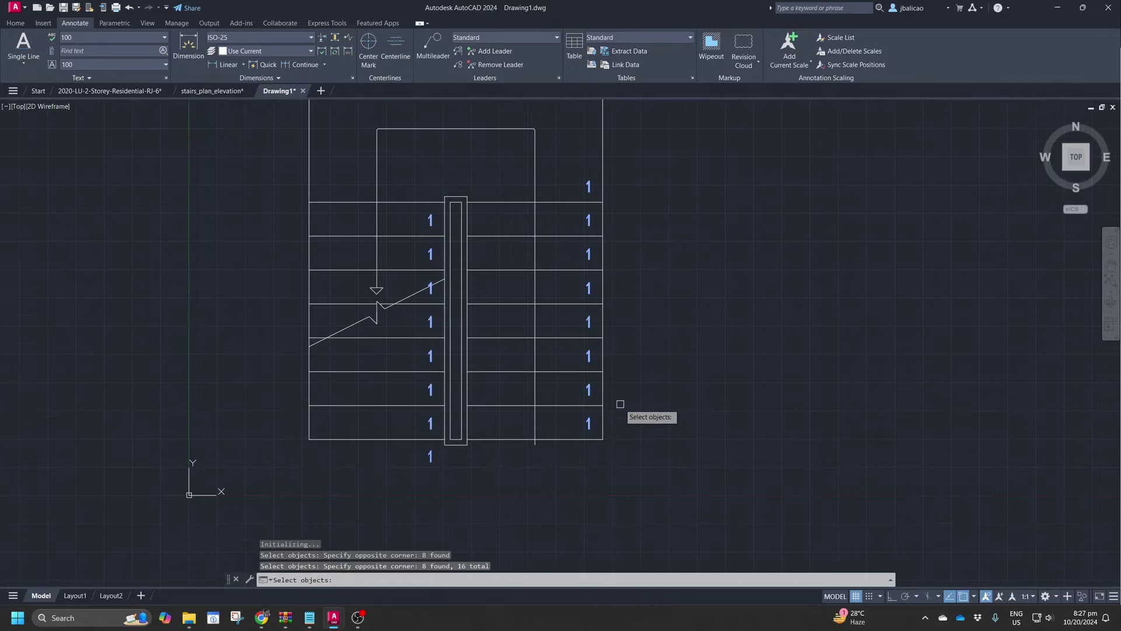
{"action": "key", "text": "Return"}
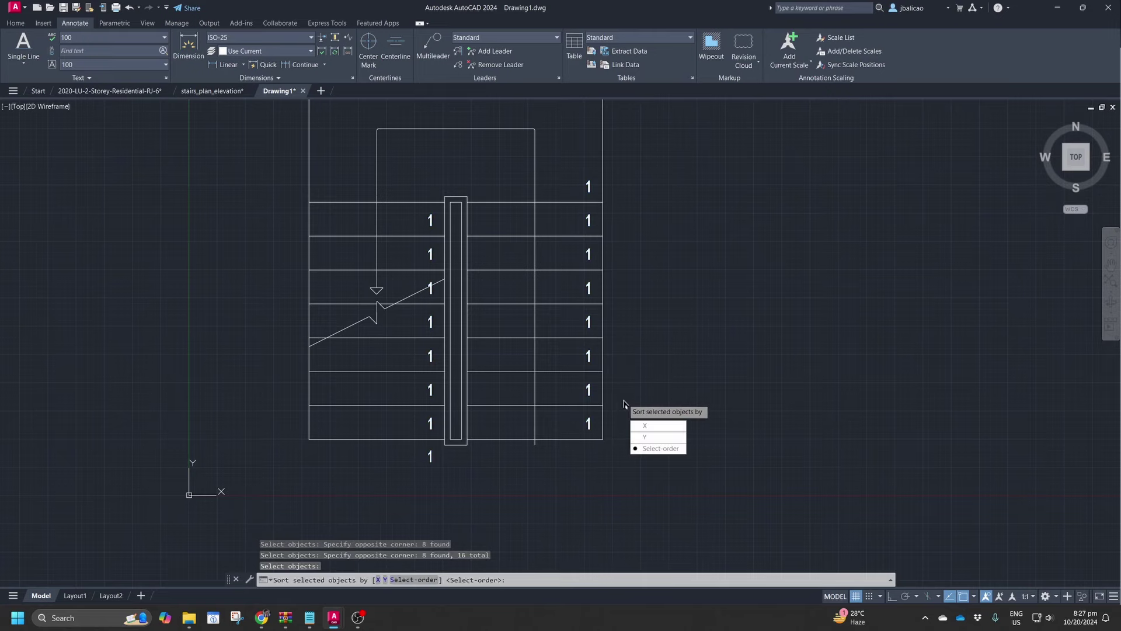
Number the labels in select order, starting at 1 with increment 1, overwriting the text
{"action": "left_click", "coordinate": [648, 449]}
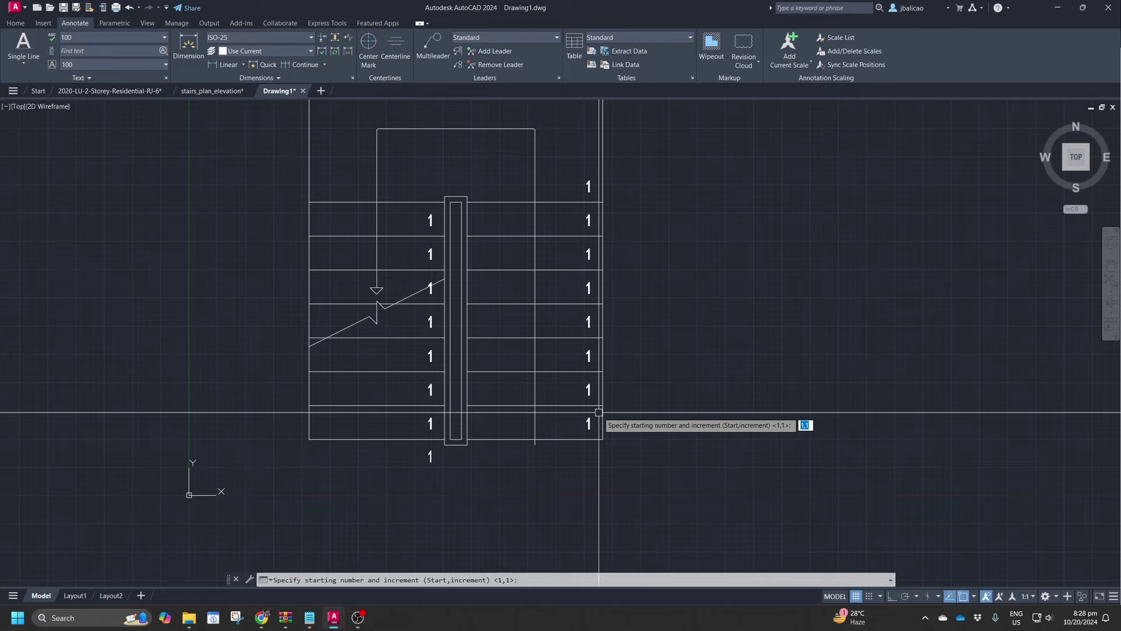
{"action": "key", "text": "Return"}
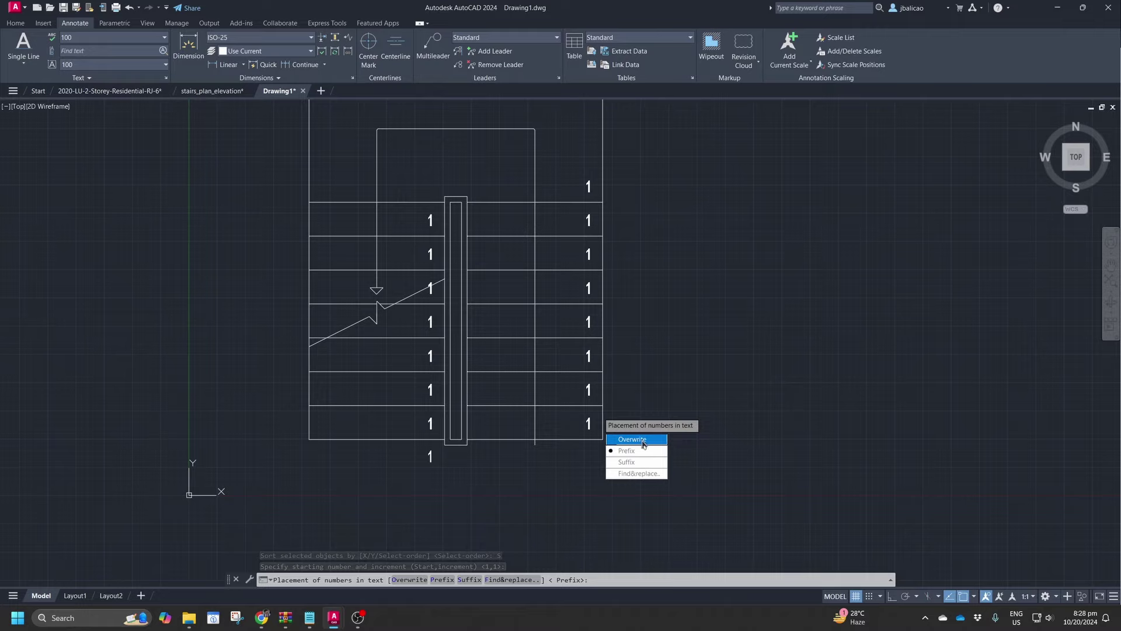
{"action": "left_click", "coordinate": [642, 442]}
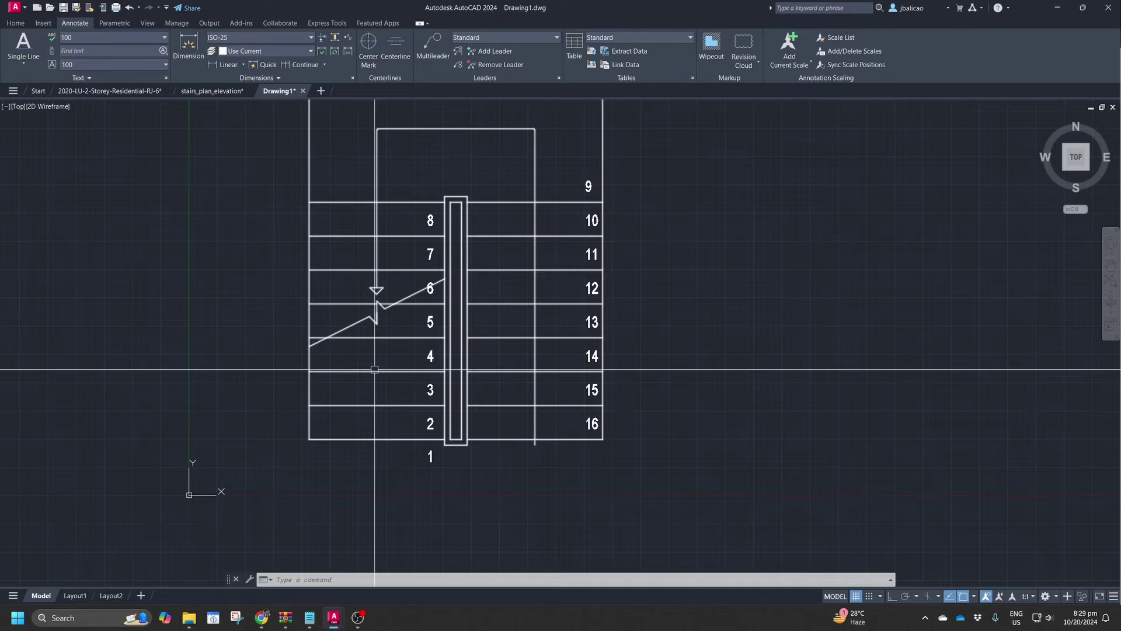
Undo the numbering and pick the eight right-flight labels from bottom to top
{"action": "key", "text": "ctrl+z"}
{"action": "scroll", "coordinate": [467, 358], "scroll_direction": "up", "scroll_amount": 2}
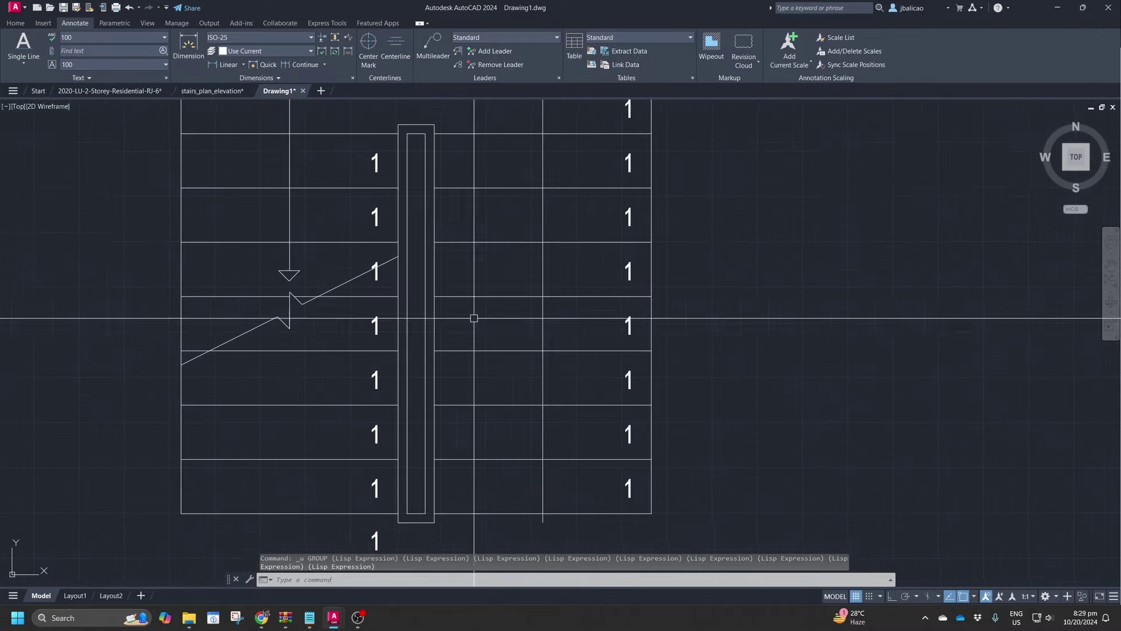
{"action": "scroll", "coordinate": [481, 306], "scroll_direction": "down", "scroll_amount": 2}
{"action": "left_click", "coordinate": [574, 415]}
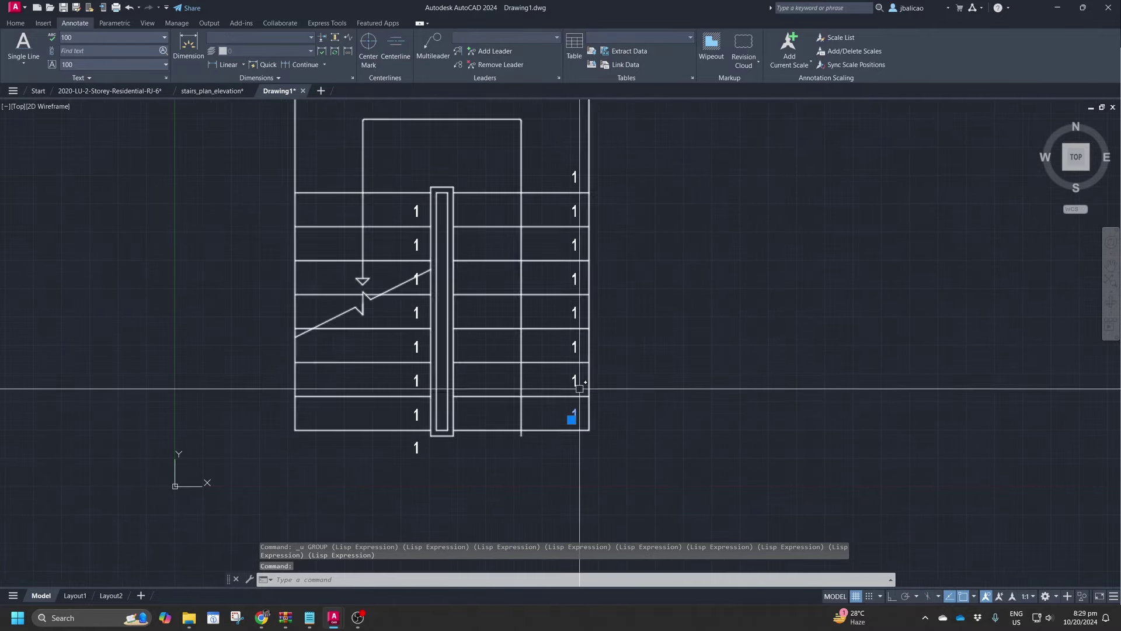
{"action": "left_click", "coordinate": [574, 382]}
{"action": "left_click", "coordinate": [573, 347]}
{"action": "left_click", "coordinate": [574, 313]}
{"action": "left_click", "coordinate": [574, 279]}
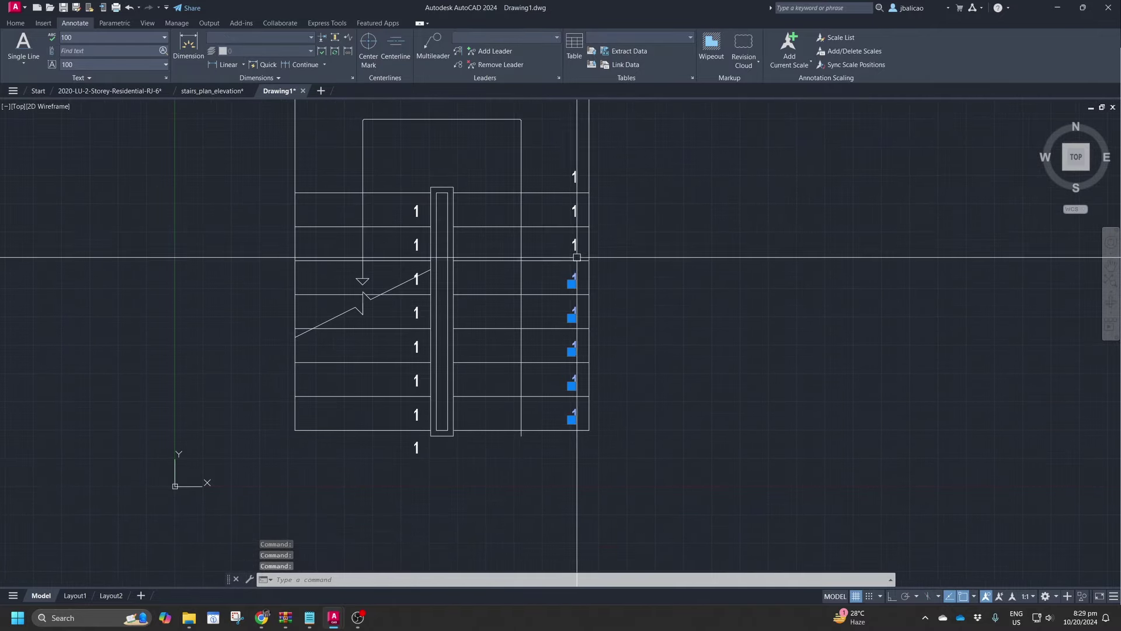
{"action": "left_click", "coordinate": [574, 245]}
{"action": "left_click", "coordinate": [574, 212]}
{"action": "left_click", "coordinate": [574, 178]}
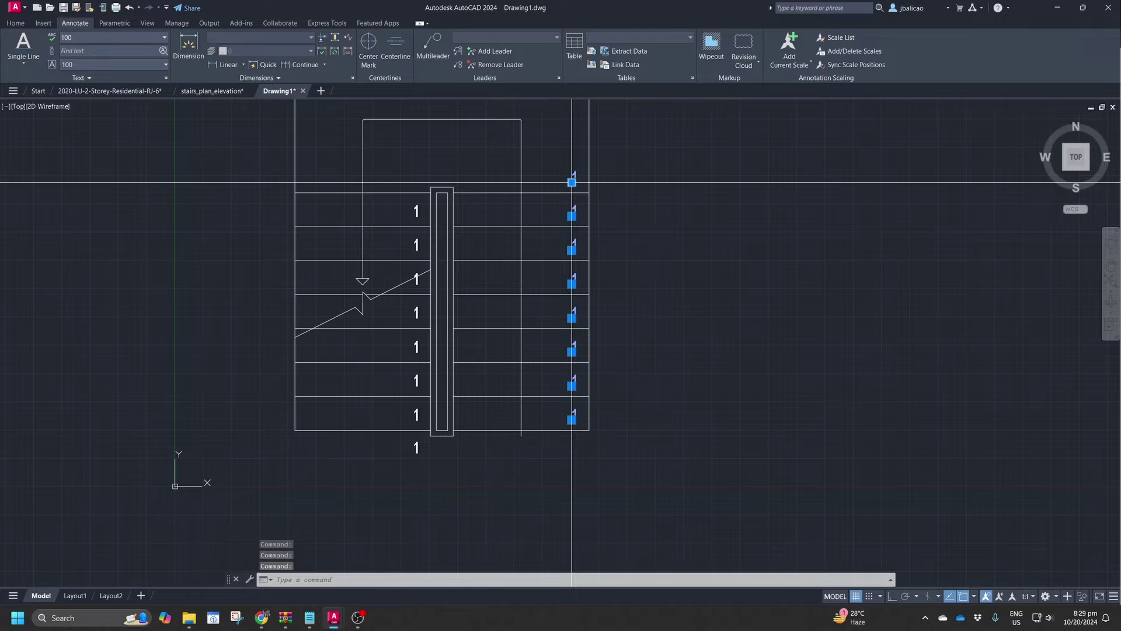
Add the eight left-flight labels to the selection from top to bottom
{"action": "left_click", "coordinate": [414, 212]}
{"action": "left_click", "coordinate": [415, 245]}
{"action": "left_click", "coordinate": [414, 279]}
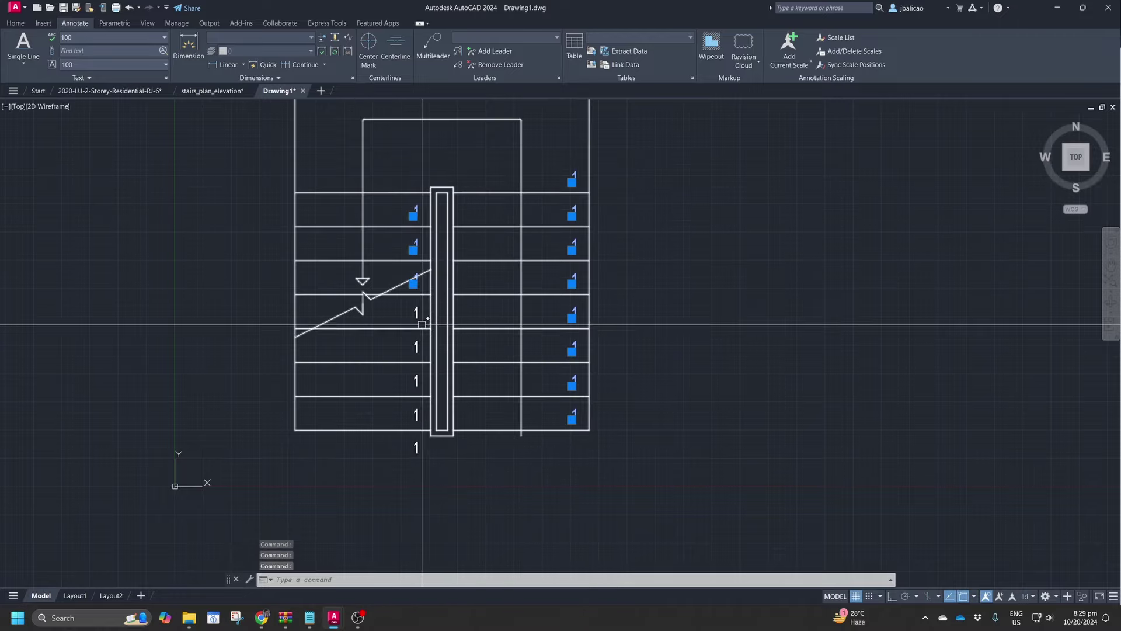
{"action": "left_click", "coordinate": [413, 314]}
{"action": "left_click", "coordinate": [415, 347]}
{"action": "left_click", "coordinate": [415, 381]}
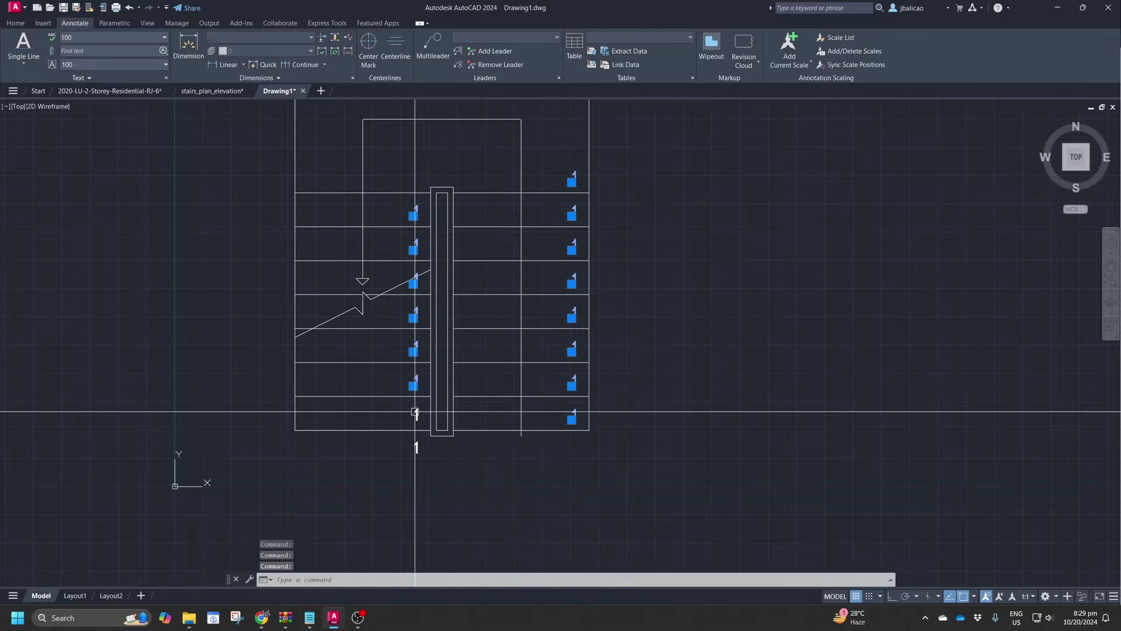
{"action": "left_click", "coordinate": [416, 414]}
{"action": "left_click", "coordinate": [416, 444]}
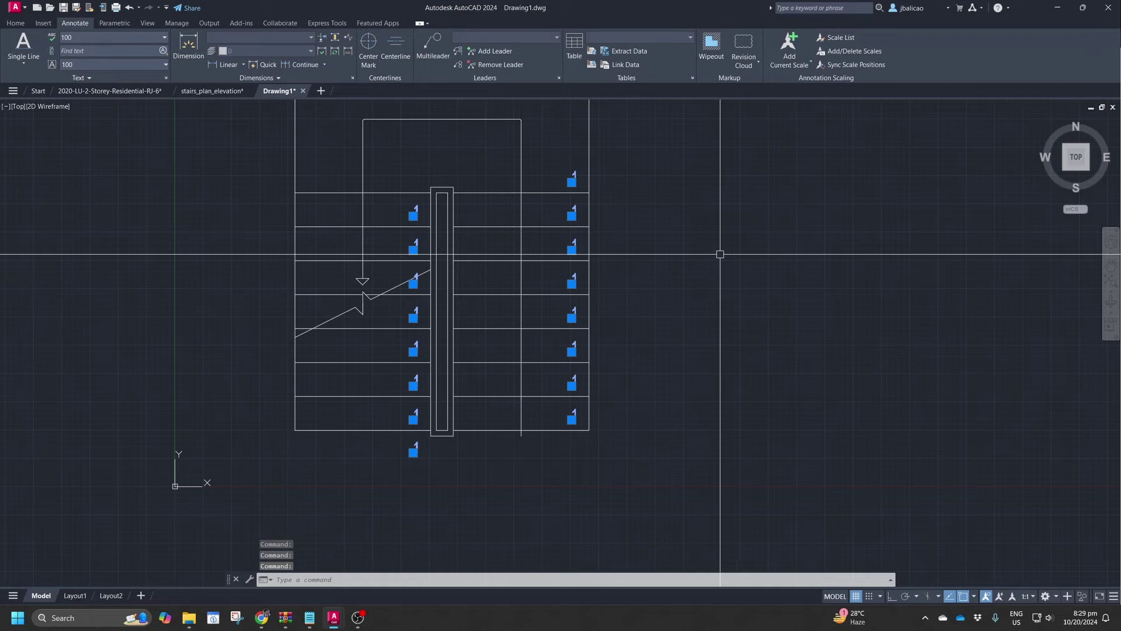
Run TCOUNT in select order with 1,1 and Overwrite to number treads 1–16
{"action": "type", "text": "cou"}
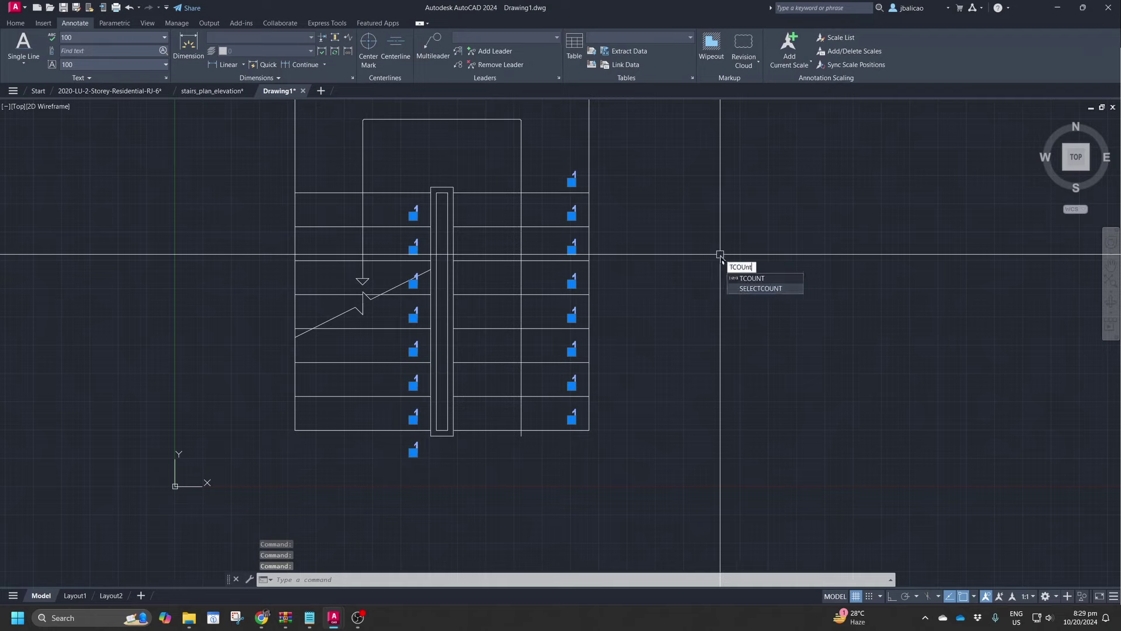
{"action": "type", "text": "nt"}
{"action": "key", "text": "Return"}
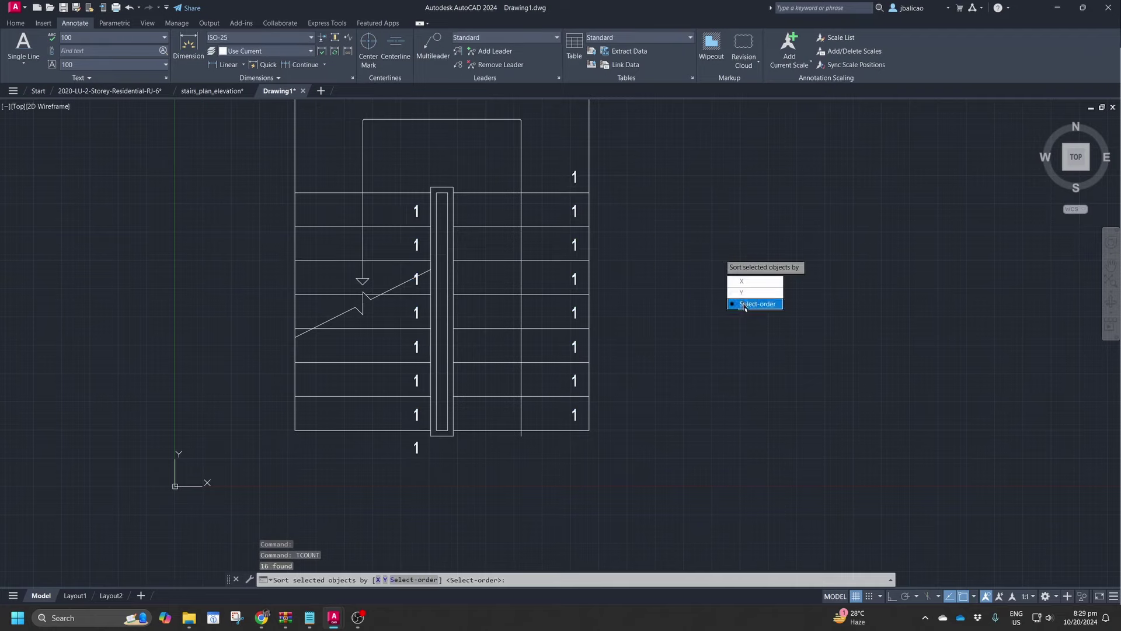
{"action": "left_click", "coordinate": [744, 304]}
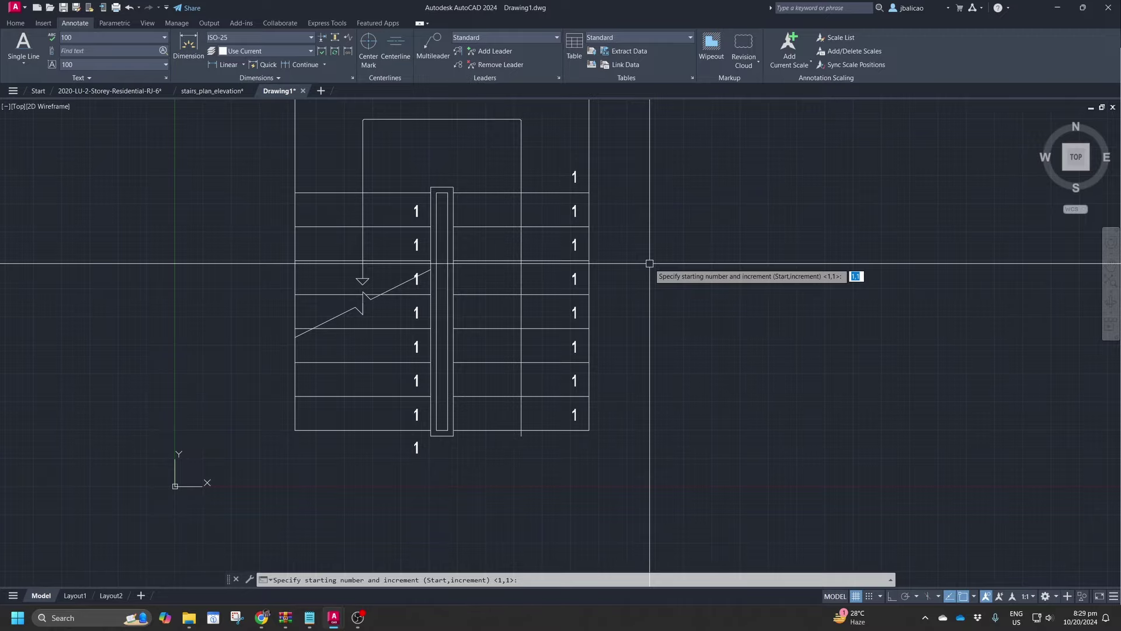
{"action": "key", "text": "Return"}
{"action": "left_click", "coordinate": [671, 292]}
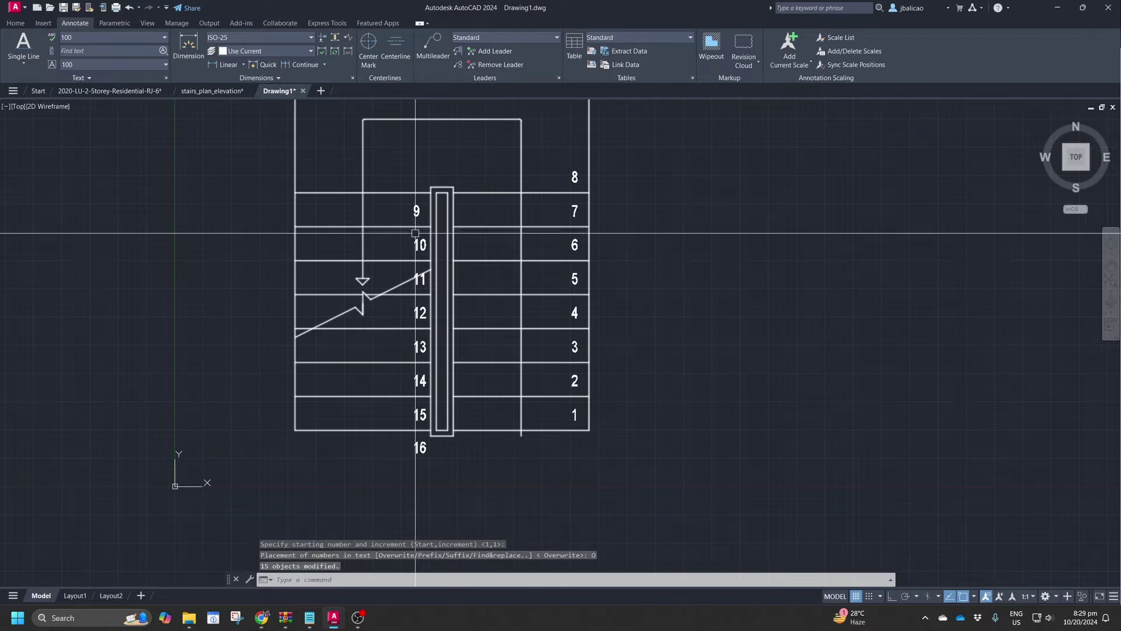
{"action": "middle_click_drag", "start_coordinate": [526, 298], "coordinate": [533, 311]}
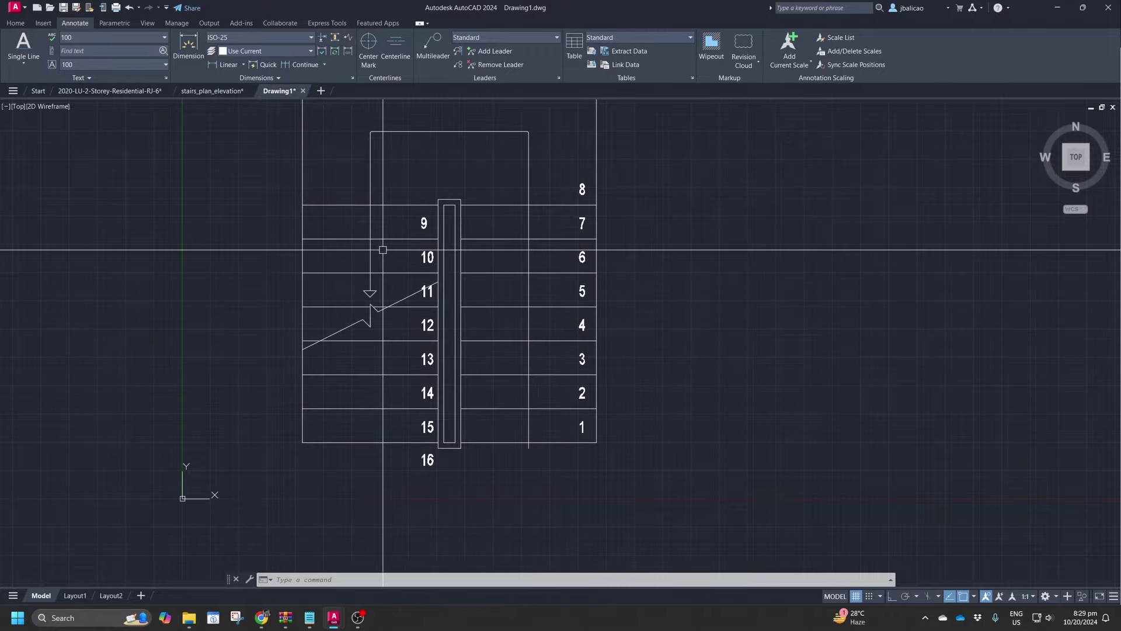
{"action": "mouse_move", "coordinate": [392, 173]}
{"action": "middle_mouse_down"}
{"action": "mouse_move", "coordinate": [497, 286]}
{"action": "mouse_move", "coordinate": [485, 128]}
{"action": "middle_mouse_up"}
Begin copying a '1' label toward the stair elevation, then cancel the copy
{"action": "left_click", "coordinate": [481, 453]}
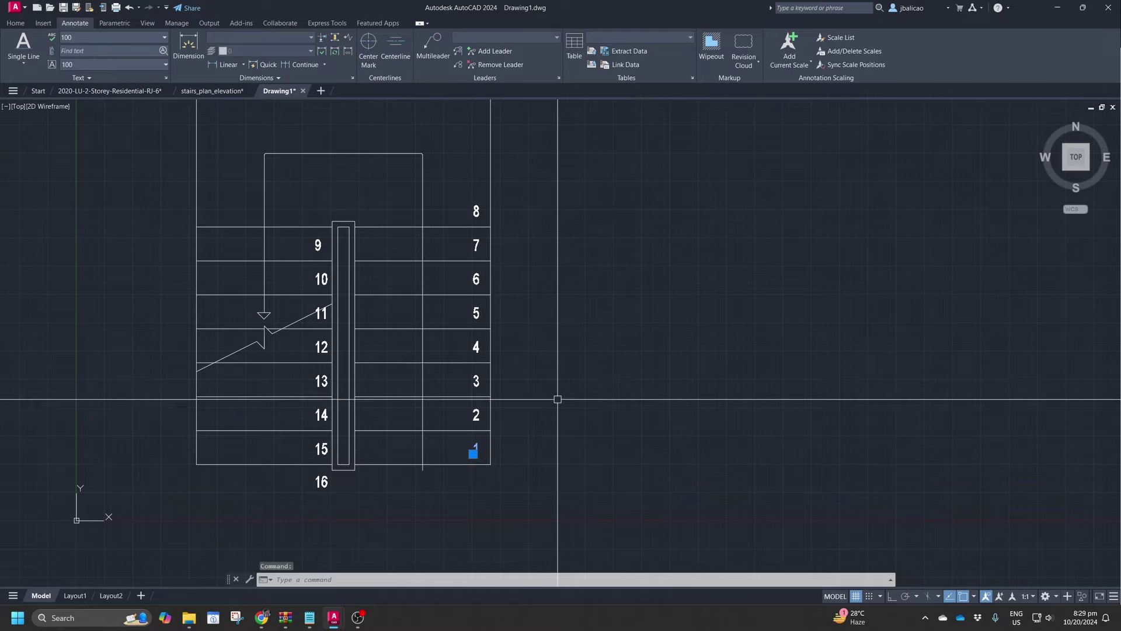
{"action": "type", "text": "co"}
{"action": "key", "text": "Return"}
{"action": "left_click", "coordinate": [490, 464]}
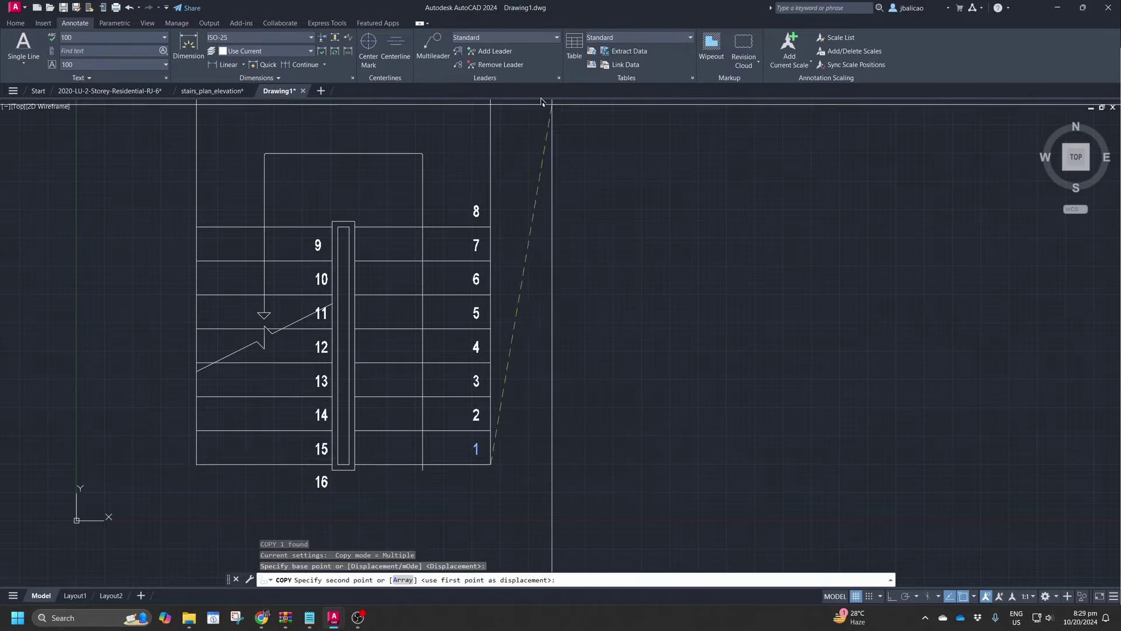
{"action": "middle_click_drag", "start_coordinate": [546, 102], "coordinate": [508, 317]}
{"action": "scroll", "coordinate": [508, 317], "scroll_direction": "up", "scroll_amount": 4}
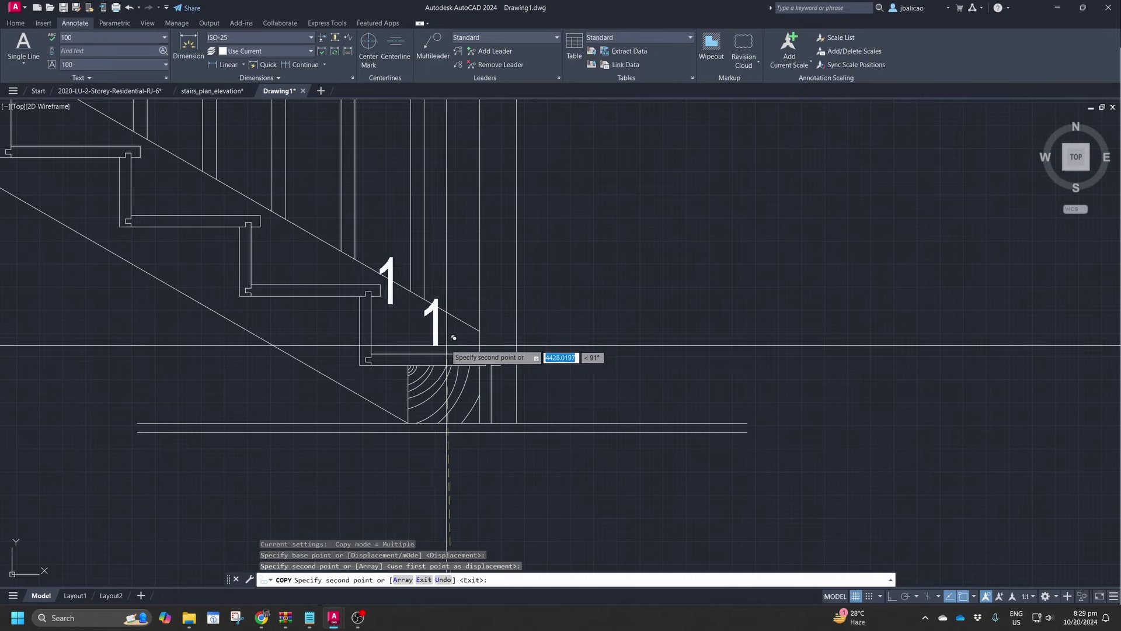
{"action": "key", "text": "Escape"}
Copy the bottom-step '1' onto the next four steps of the elevation
{"action": "left_click", "coordinate": [438, 334]}
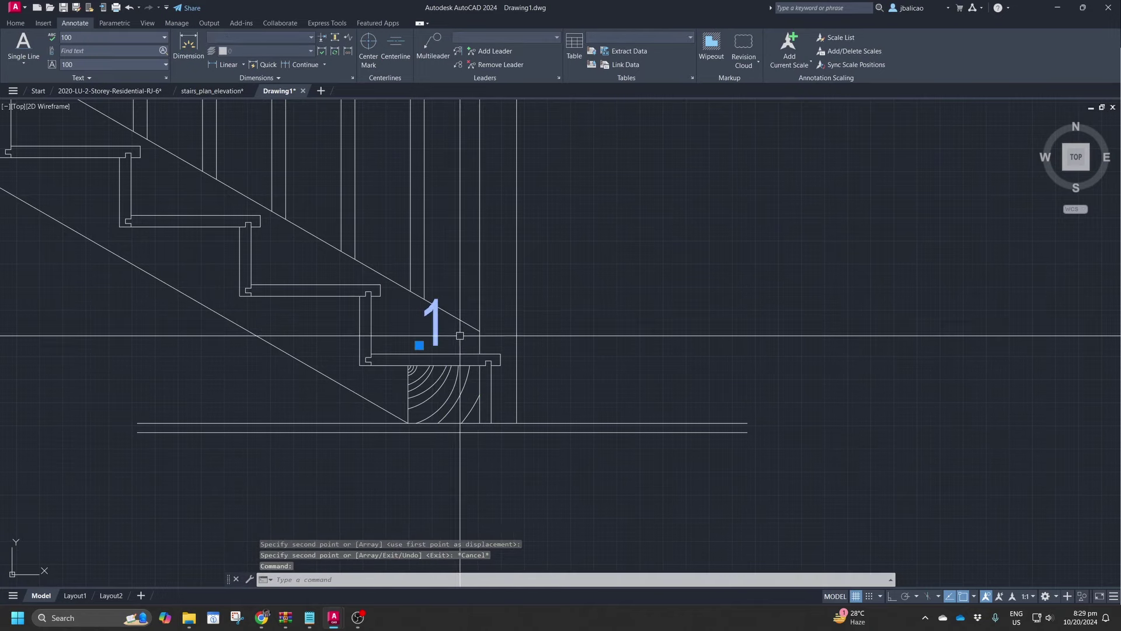
{"action": "type", "text": "co"}
{"action": "key", "text": "Return"}
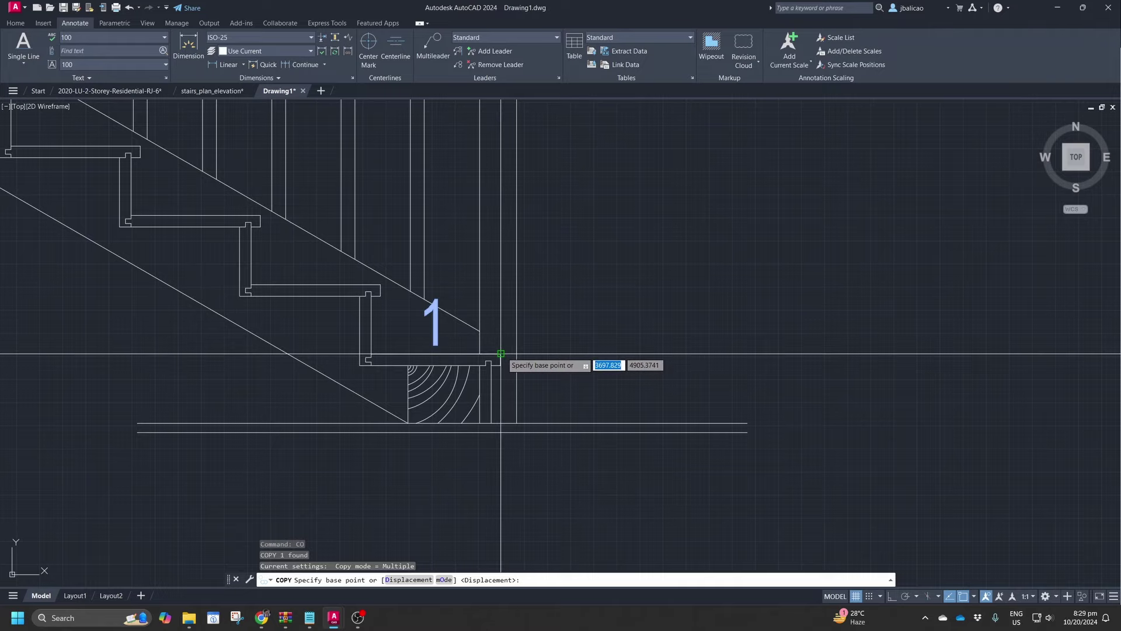
{"action": "left_click", "coordinate": [500, 353]}
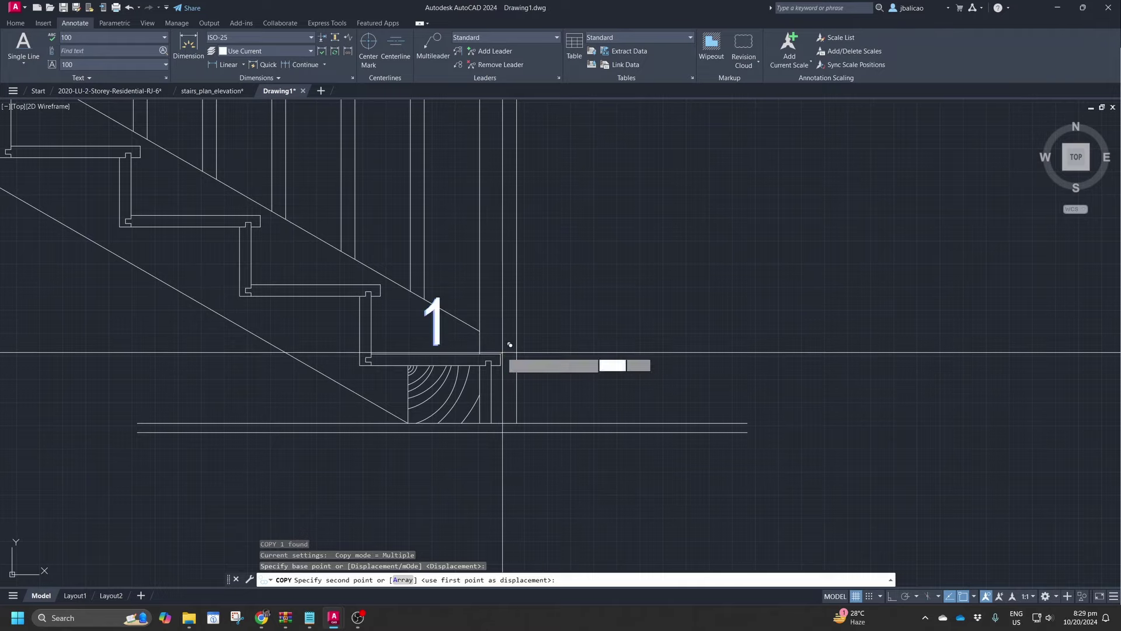
{"action": "left_click", "coordinate": [372, 280]}
{"action": "middle_click_drag", "start_coordinate": [292, 236], "coordinate": [513, 379]}
{"action": "left_click", "coordinate": [482, 360]}
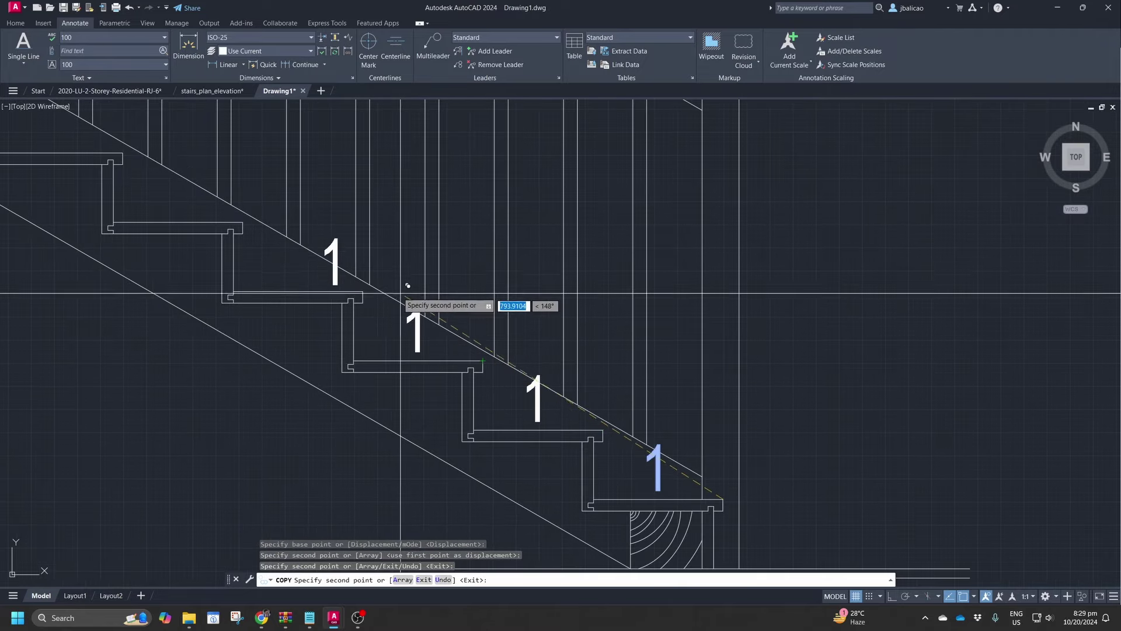
{"action": "left_click", "coordinate": [372, 283]}
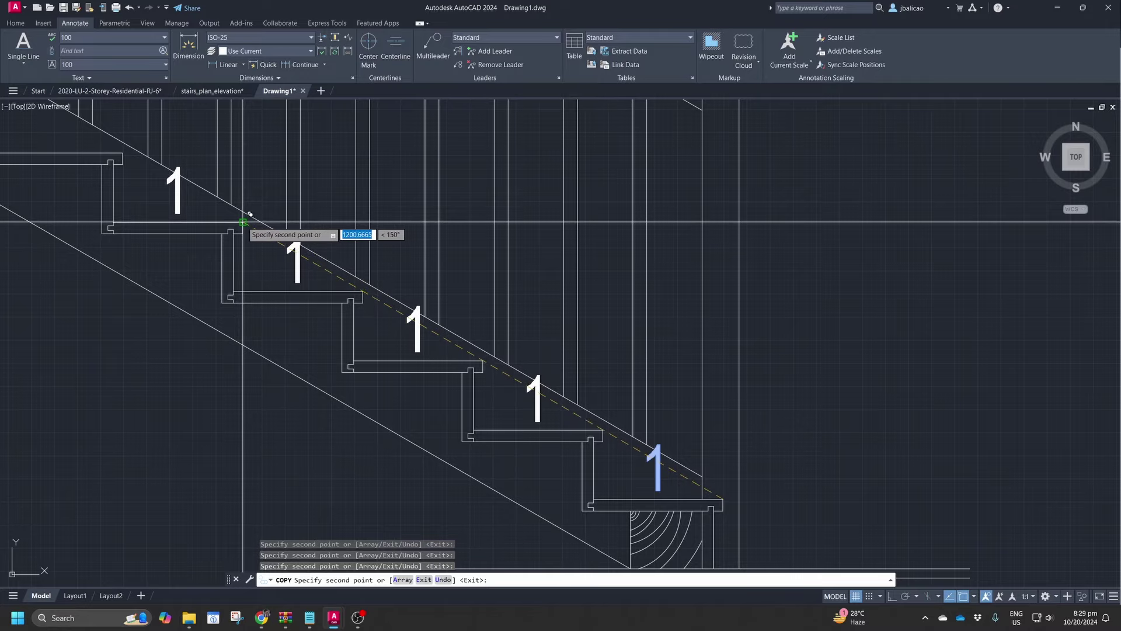
{"action": "left_click", "coordinate": [243, 222]}
Place two more '1' copies higher up the elevation and end the copy
{"action": "middle_click_drag", "start_coordinate": [243, 222], "coordinate": [569, 413]}
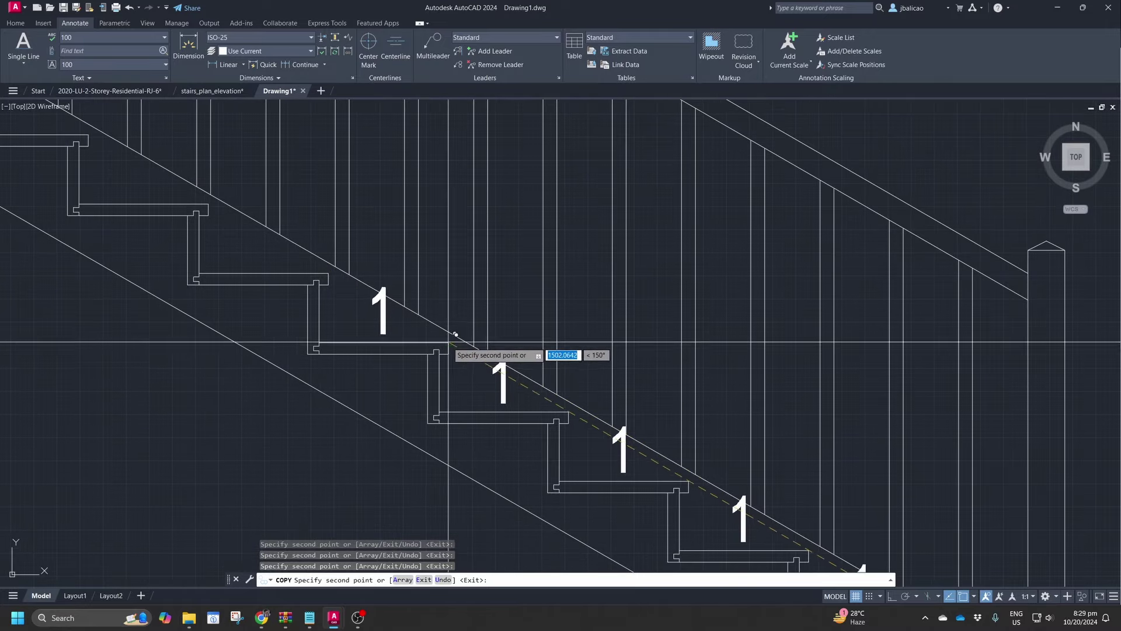
{"action": "mouse_move", "coordinate": [455, 334]}
{"action": "middle_mouse_down"}
{"action": "mouse_move", "coordinate": [325, 268]}
{"action": "mouse_move", "coordinate": [524, 433]}
{"action": "middle_mouse_up"}
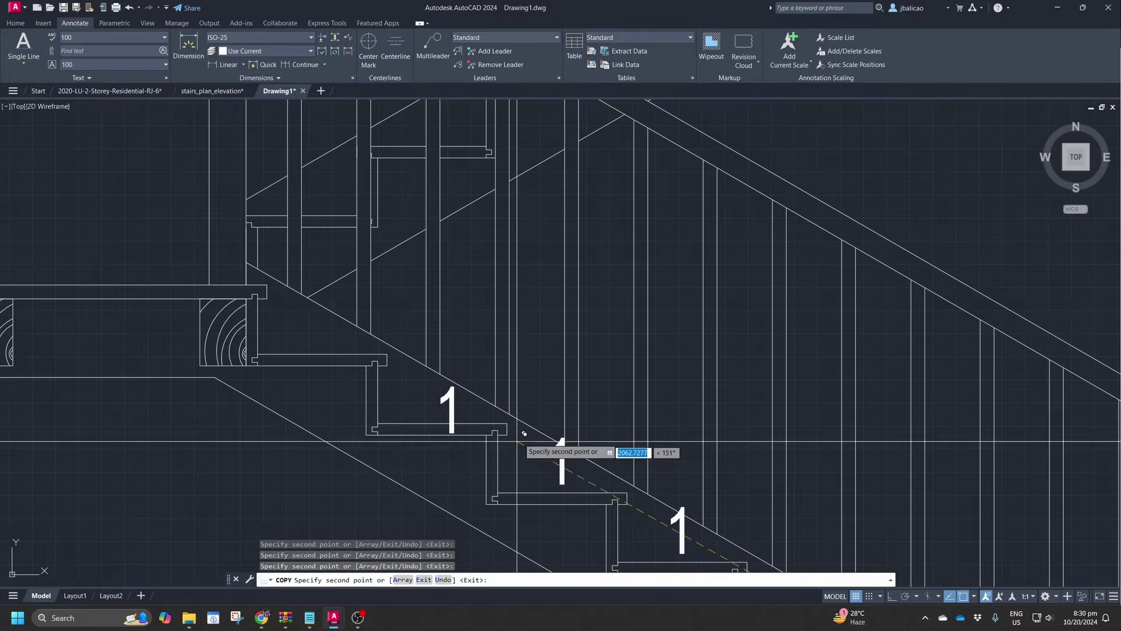
{"action": "left_click", "coordinate": [513, 415]}
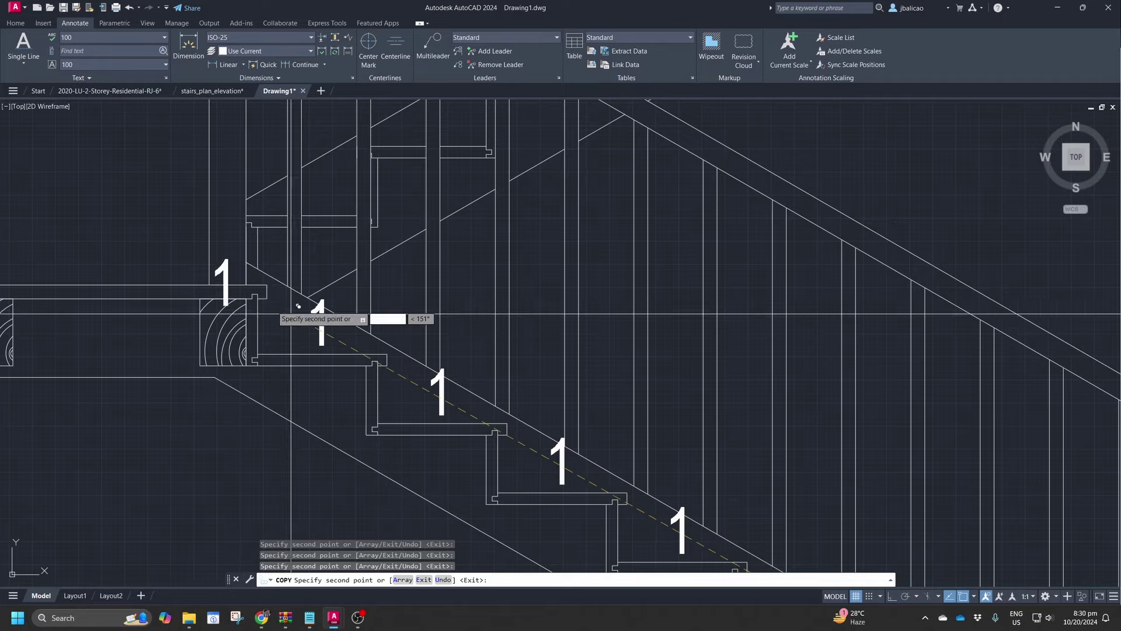
{"action": "left_click", "coordinate": [273, 278]}
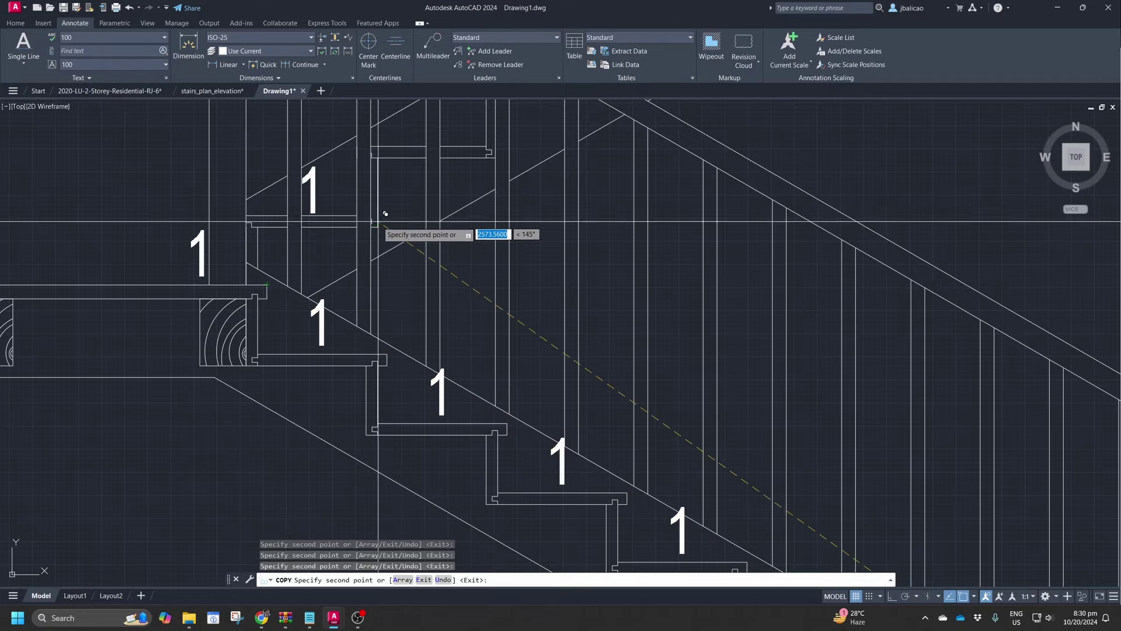
{"action": "scroll", "coordinate": [385, 213], "scroll_direction": "up", "scroll_amount": 2}
{"action": "middle_click_drag", "start_coordinate": [393, 212], "coordinate": [403, 258]}
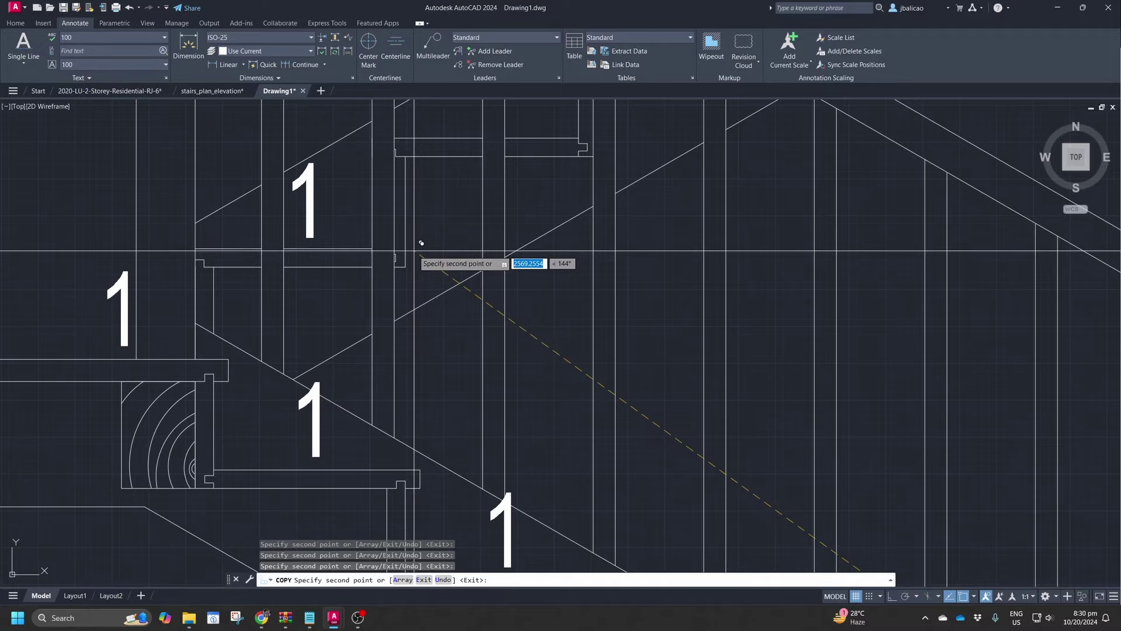
{"action": "key", "text": "Escape"}
Copy the upper '1' label onto the next two steps up the flight
{"action": "left_click", "coordinate": [313, 222]}
{"action": "type", "text": "c"}
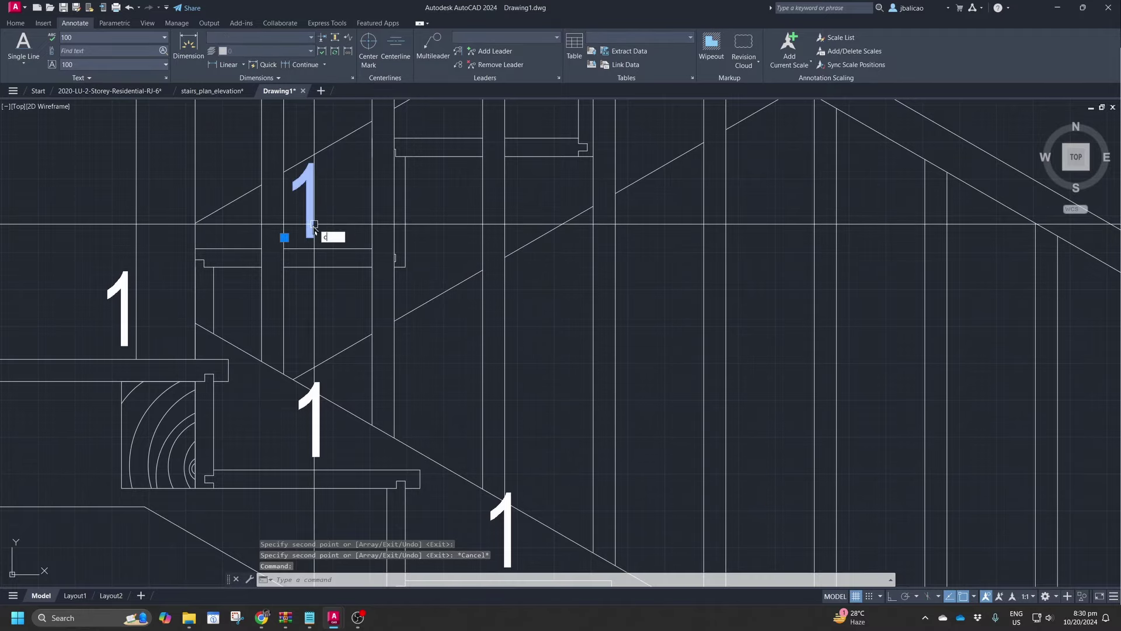
{"action": "type", "text": "o"}
{"action": "key", "text": "Return"}
{"action": "left_click", "coordinate": [196, 248]}
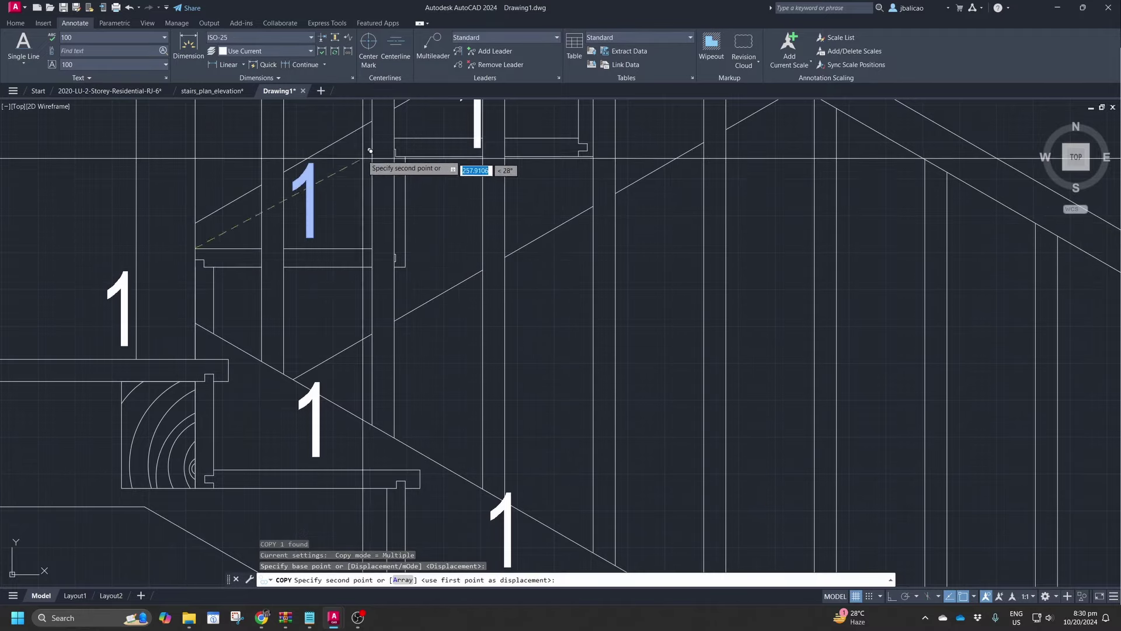
{"action": "middle_click_drag", "start_coordinate": [379, 139], "coordinate": [347, 273]}
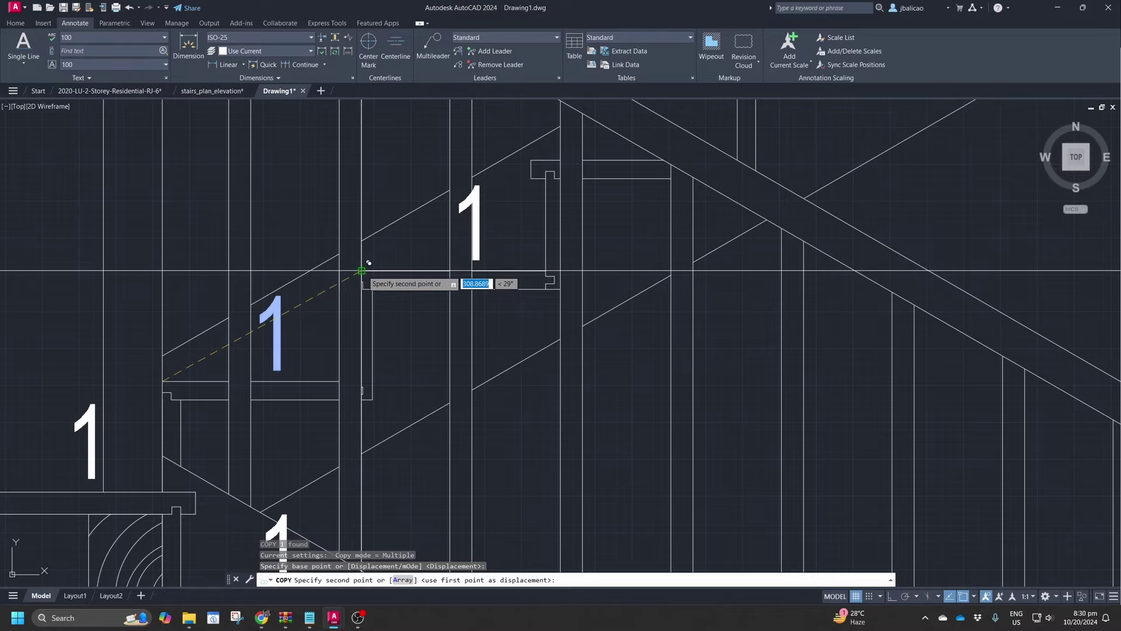
{"action": "left_click", "coordinate": [533, 154]}
{"action": "middle_click_drag", "start_coordinate": [533, 154], "coordinate": [354, 350]}
{"action": "left_click", "coordinate": [542, 247]}
Pan along the remaining steps of the flight and end the copy command
{"action": "middle_click_drag", "start_coordinate": [542, 246], "coordinate": [487, 314]}
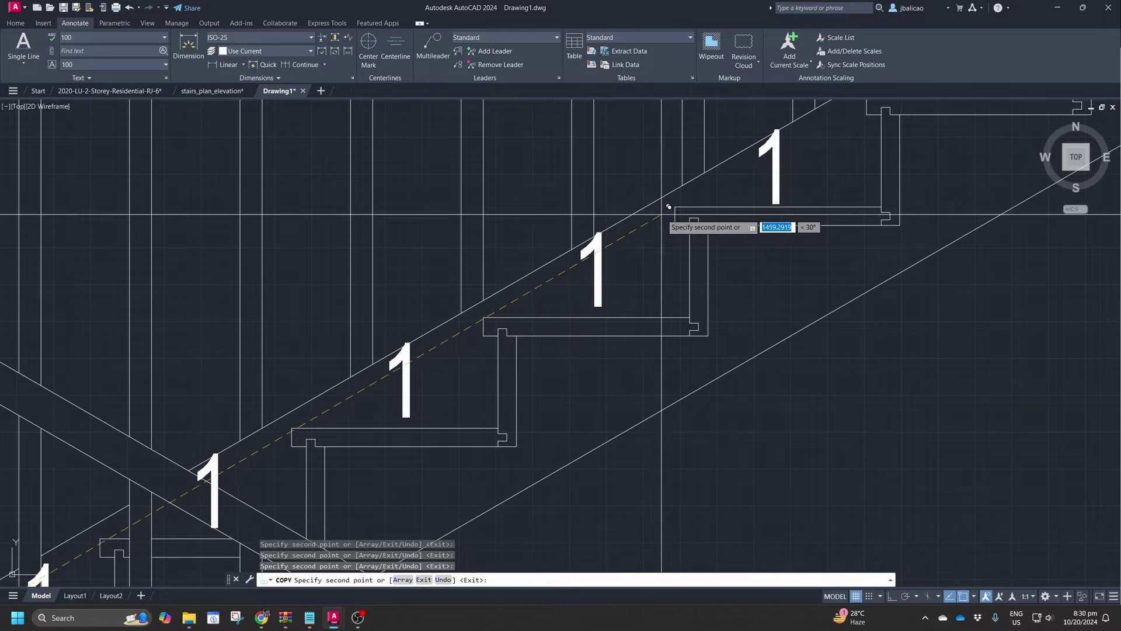
{"action": "mouse_move", "coordinate": [473, 367]}
{"action": "middle_mouse_down"}
{"action": "mouse_move", "coordinate": [509, 412]}
{"action": "mouse_move", "coordinate": [591, 356]}
{"action": "middle_mouse_up"}
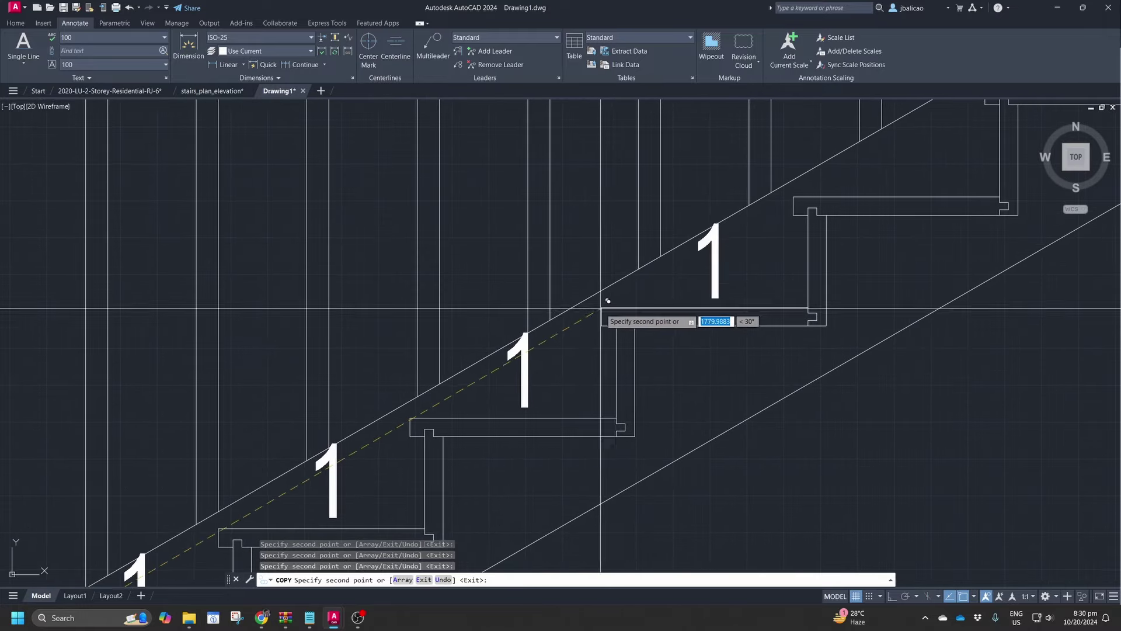
{"action": "mouse_move", "coordinate": [800, 189]}
{"action": "middle_mouse_down"}
{"action": "mouse_move", "coordinate": [687, 346]}
{"action": "mouse_move", "coordinate": [616, 339]}
{"action": "middle_mouse_up"}
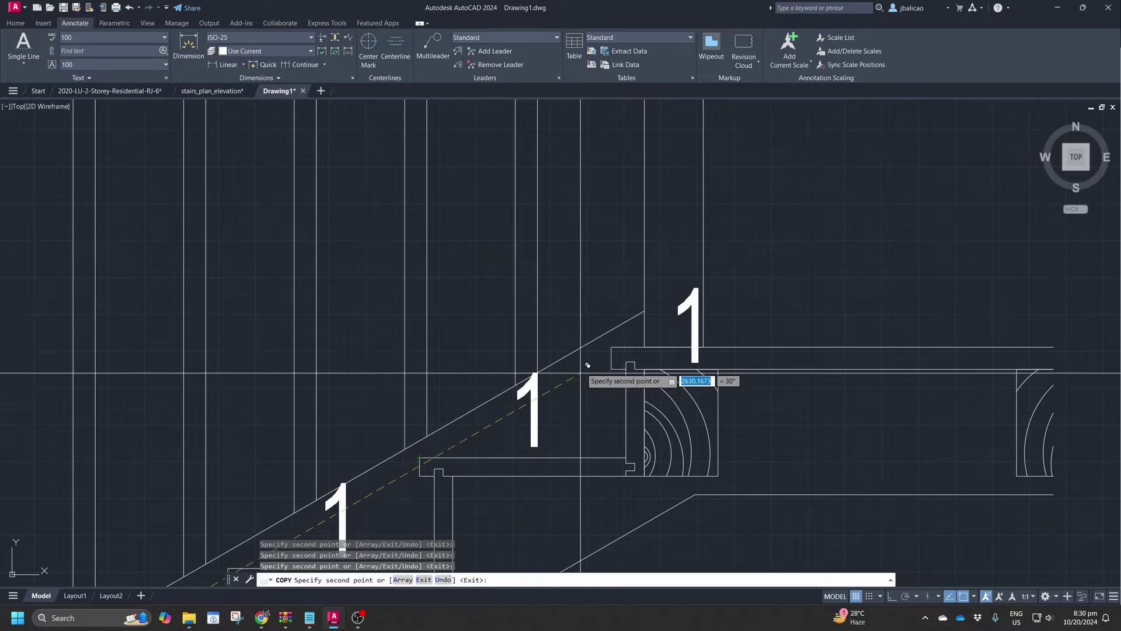
{"action": "scroll", "coordinate": [611, 346], "scroll_direction": "down", "scroll_amount": 10}
{"action": "scroll", "coordinate": [588, 338], "scroll_direction": "up", "scroll_amount": 1}
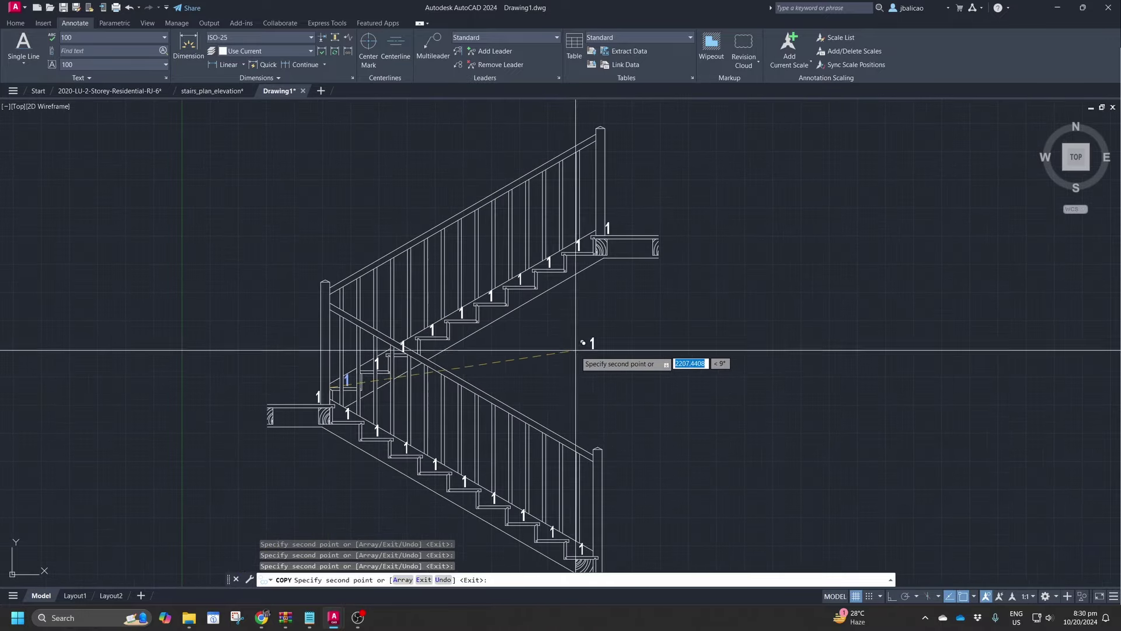
{"action": "key", "text": "Escape"}
{"action": "scroll", "coordinate": [552, 320], "scroll_direction": "up", "scroll_amount": 5}
{"action": "scroll", "coordinate": [552, 319], "scroll_direction": "down", "scroll_amount": 2}
Pick the elevation's '1' labels in order from the bottom step up to the landing
{"action": "scroll", "coordinate": [530, 326], "scroll_direction": "down", "scroll_amount": 3}
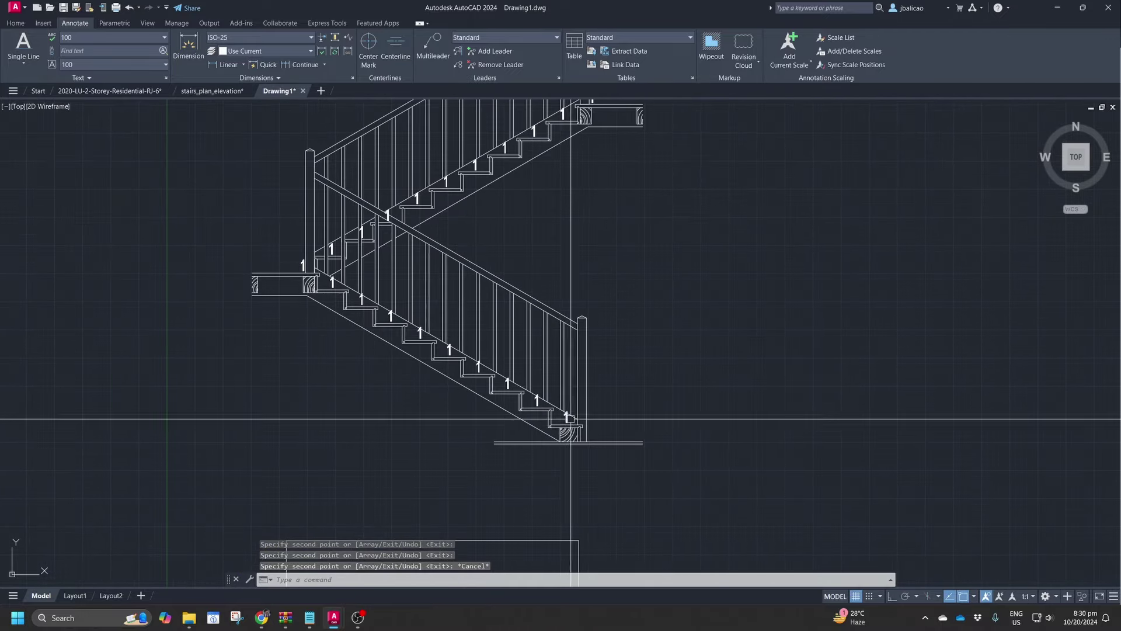
{"action": "scroll", "coordinate": [567, 417], "scroll_direction": "up", "scroll_amount": 5}
{"action": "left_click", "coordinate": [570, 412]}
{"action": "left_click", "coordinate": [451, 348]}
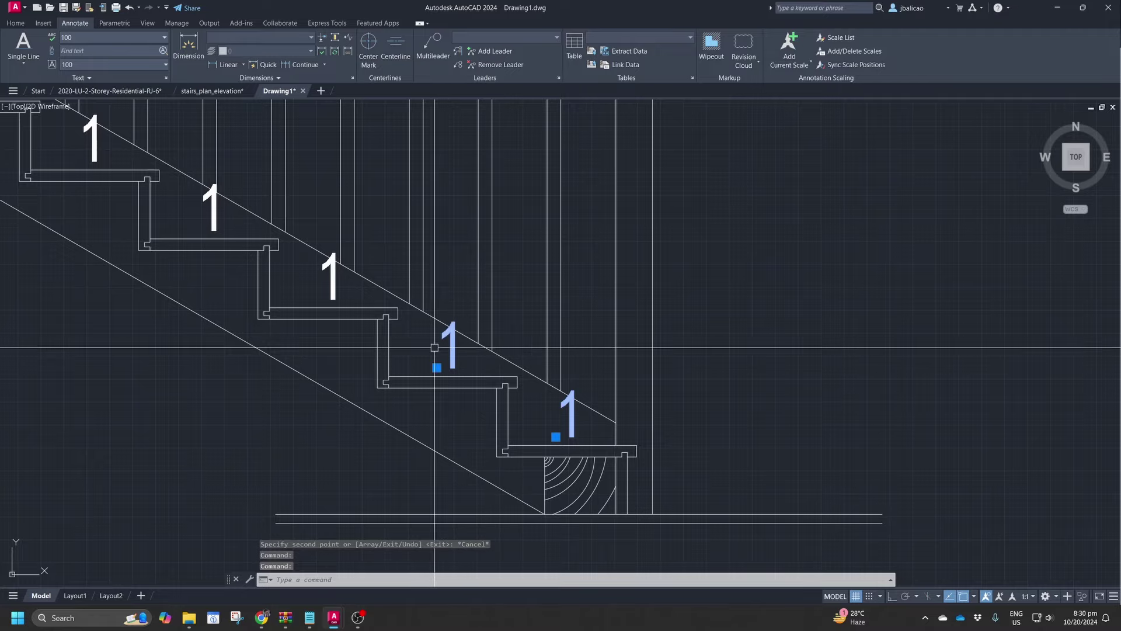
{"action": "left_click", "coordinate": [335, 286]}
{"action": "middle_click_drag", "start_coordinate": [335, 286], "coordinate": [526, 448]}
{"action": "left_click", "coordinate": [394, 366]}
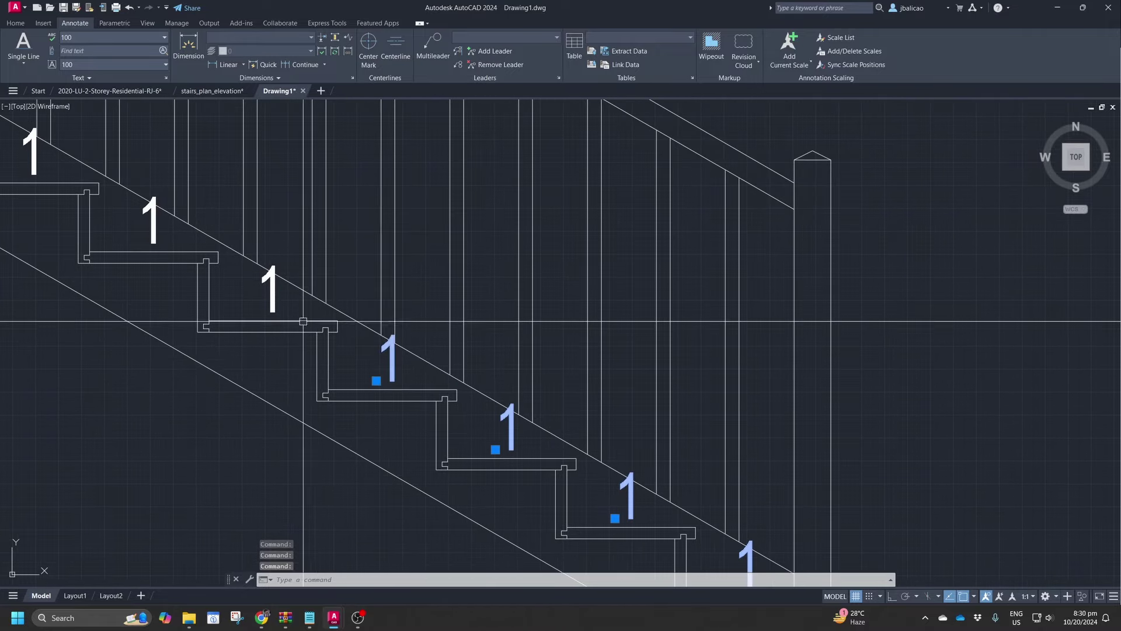
{"action": "middle_click_drag", "start_coordinate": [276, 297], "coordinate": [376, 300]}
{"action": "left_click", "coordinate": [488, 369]}
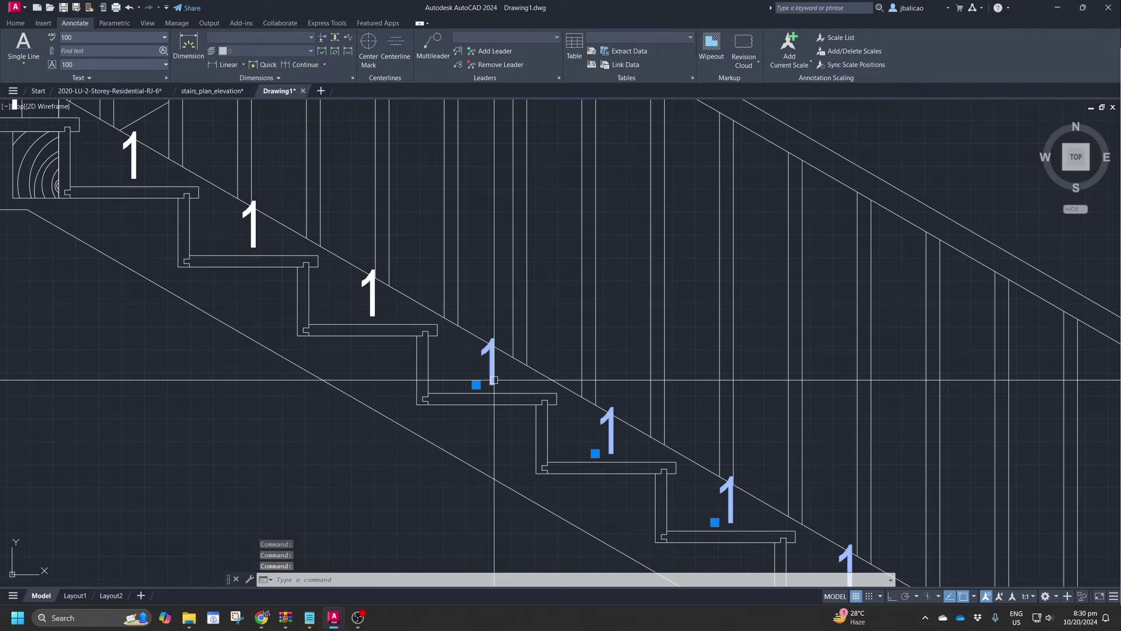
{"action": "left_click", "coordinate": [370, 299]}
{"action": "middle_click_drag", "start_coordinate": [238, 247], "coordinate": [311, 305]}
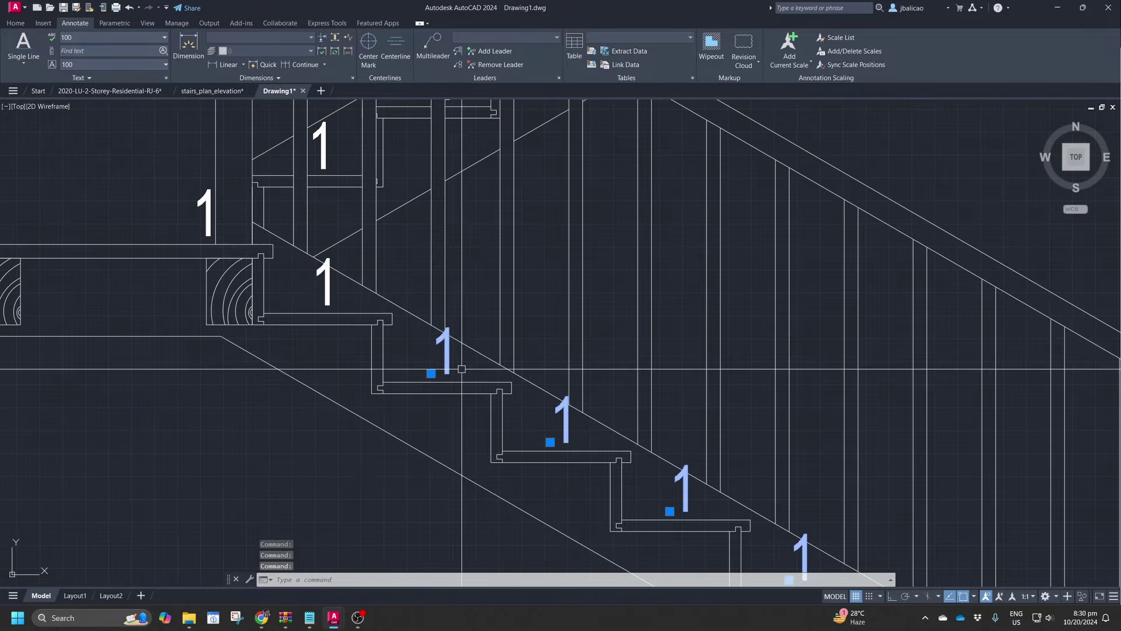
{"action": "left_click", "coordinate": [348, 305]}
{"action": "left_click", "coordinate": [321, 286]}
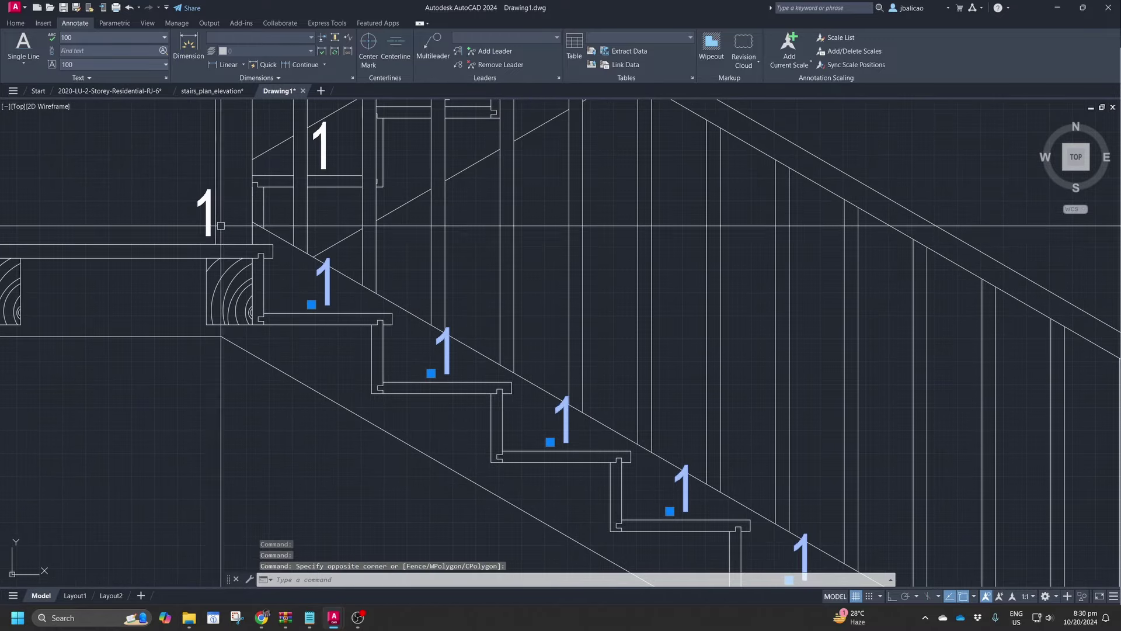
{"action": "left_click", "coordinate": [207, 222]}
Continue picking the upper flight's '1' labels in order toward the top step
{"action": "left_click", "coordinate": [321, 149]}
{"action": "middle_click_drag", "start_coordinate": [321, 148], "coordinate": [285, 331]}
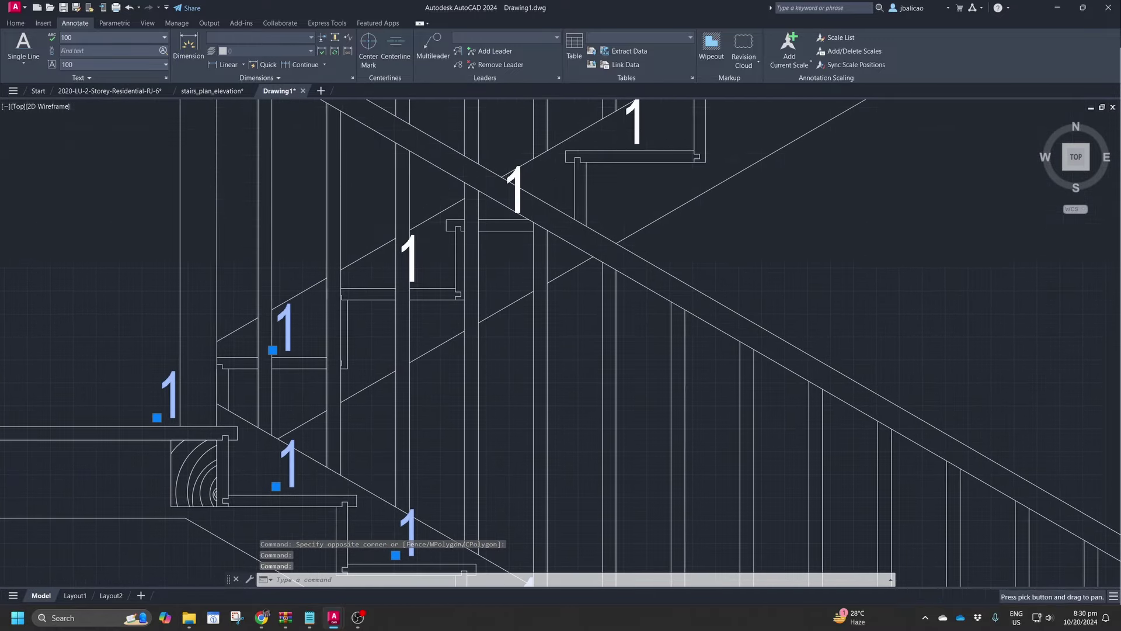
{"action": "left_click", "coordinate": [424, 276]}
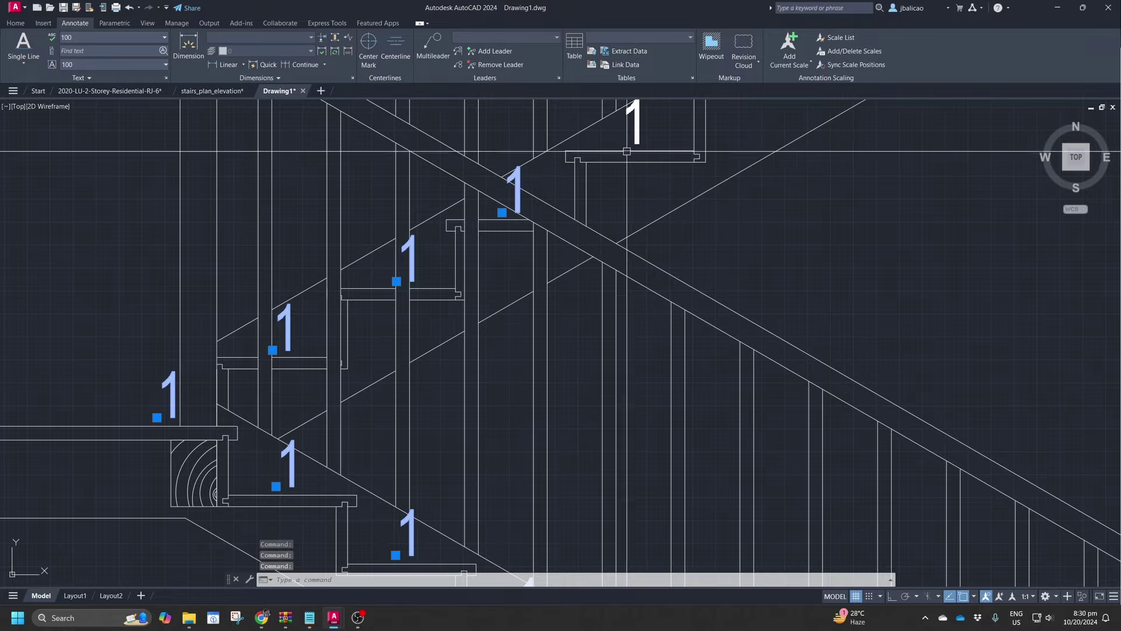
{"action": "scroll", "coordinate": [632, 125], "scroll_direction": "down", "scroll_amount": 5}
{"action": "scroll", "coordinate": [582, 221], "scroll_direction": "up", "scroll_amount": 2}
{"action": "scroll", "coordinate": [582, 220], "scroll_direction": "up", "scroll_amount": 1}
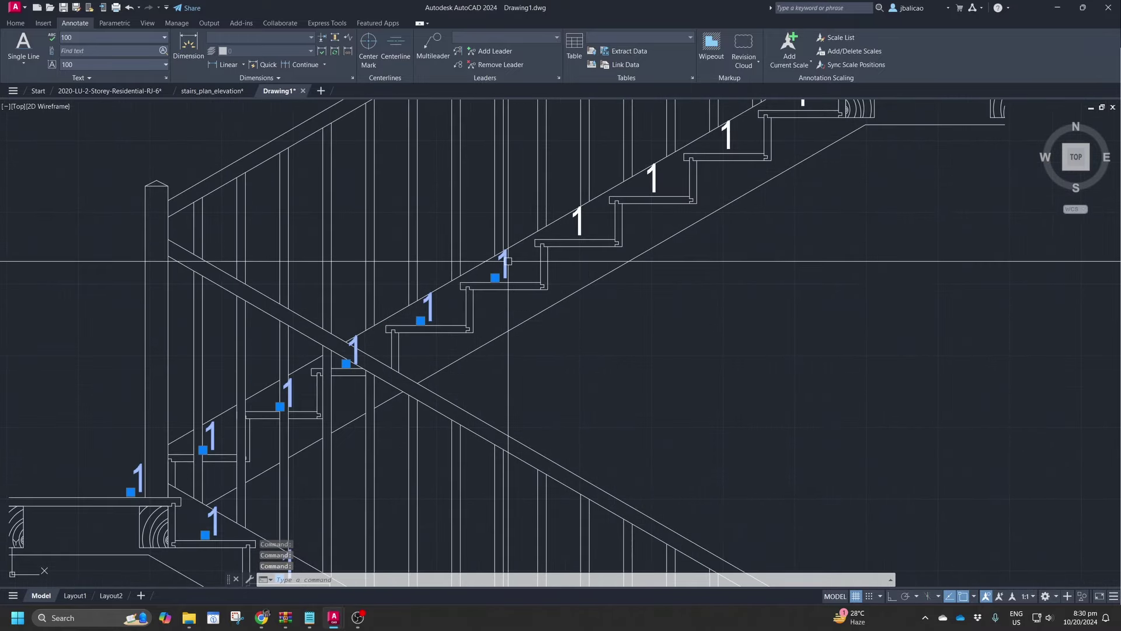
{"action": "scroll", "coordinate": [582, 221], "scroll_direction": "up", "scroll_amount": 1}
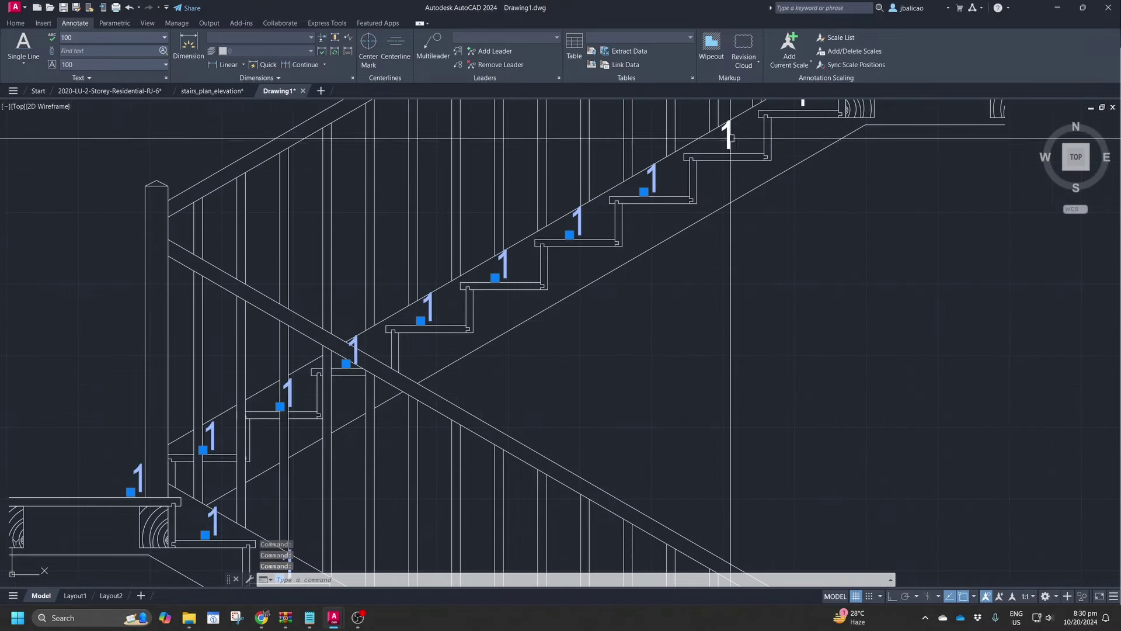
{"action": "middle_click_drag", "start_coordinate": [665, 175], "coordinate": [654, 258]}
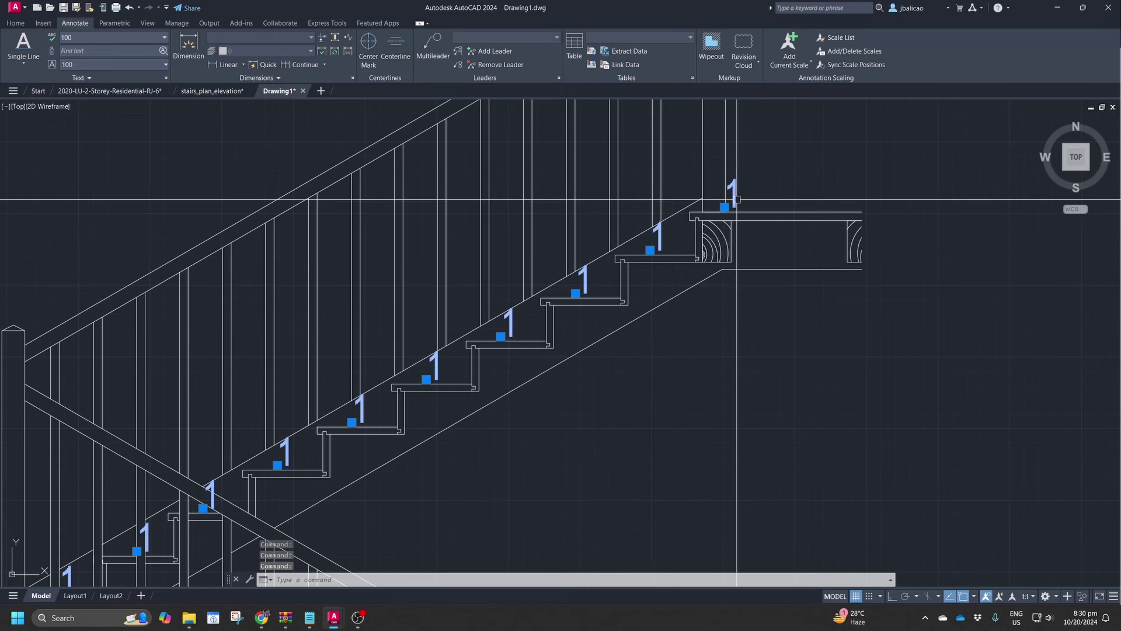
Number the picked labels with TCOUNT in select order, start 1, increment 1, overwriting the text
{"action": "type", "text": "coubnt"}
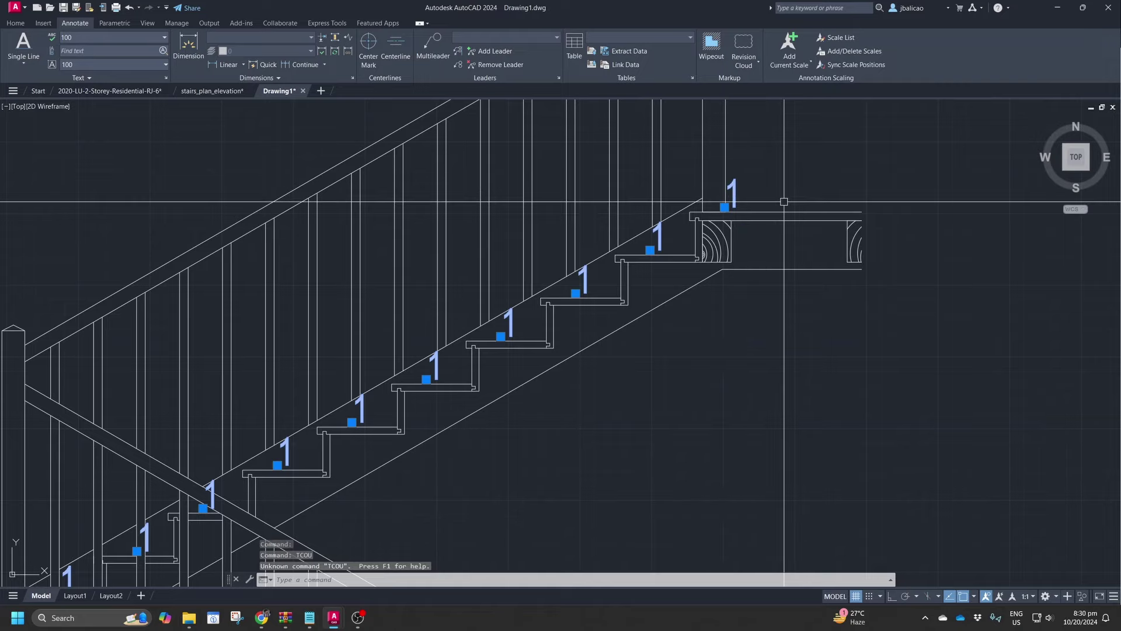
{"action": "type", "text": "TCOUNT"}
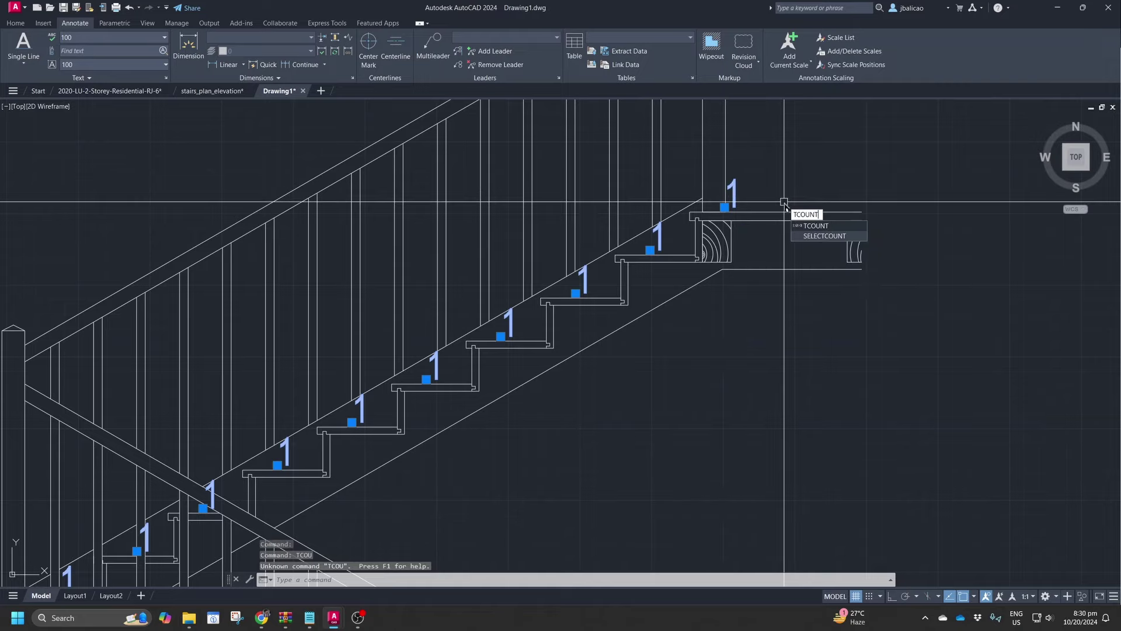
{"action": "key", "text": "Return"}
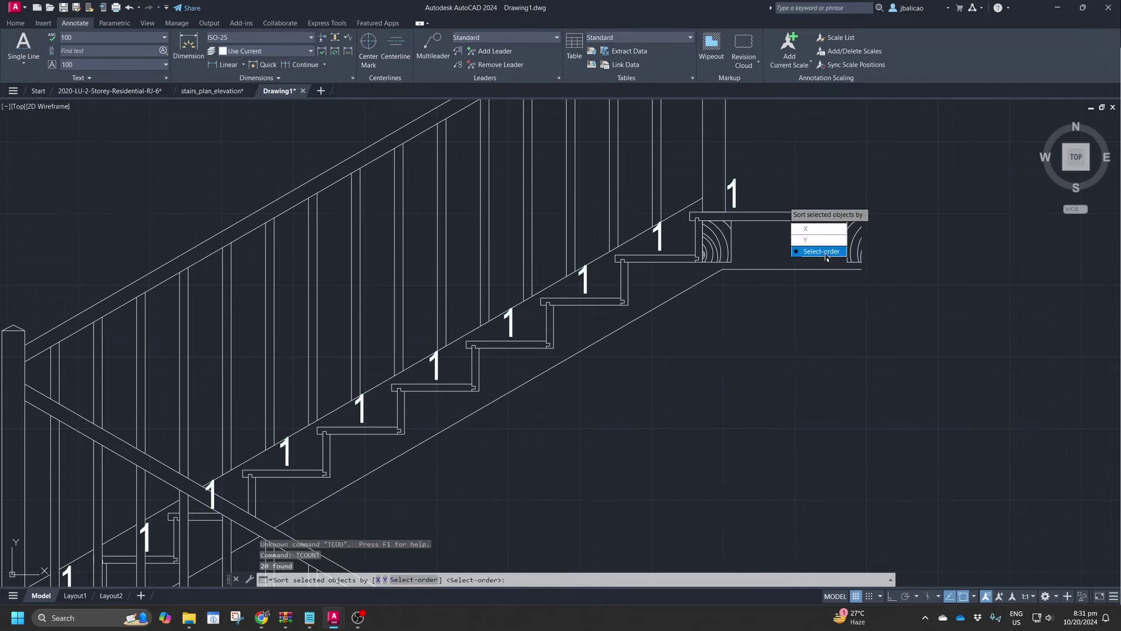
{"action": "left_click", "coordinate": [825, 252]}
{"action": "scroll", "coordinate": [782, 202], "scroll_direction": "down", "scroll_amount": 1}
{"action": "scroll", "coordinate": [689, 216], "scroll_direction": "down", "scroll_amount": 2}
{"action": "scroll", "coordinate": [638, 239], "scroll_direction": "down", "scroll_amount": 2}
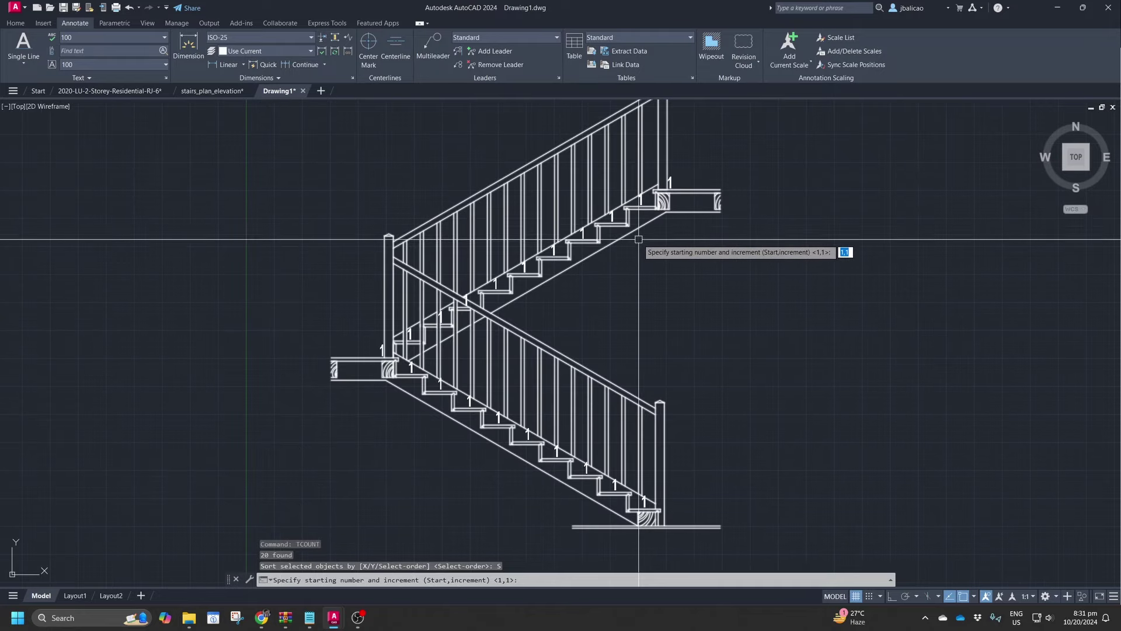
{"action": "key", "text": "Return"}
{"action": "left_click", "coordinate": [669, 276]}
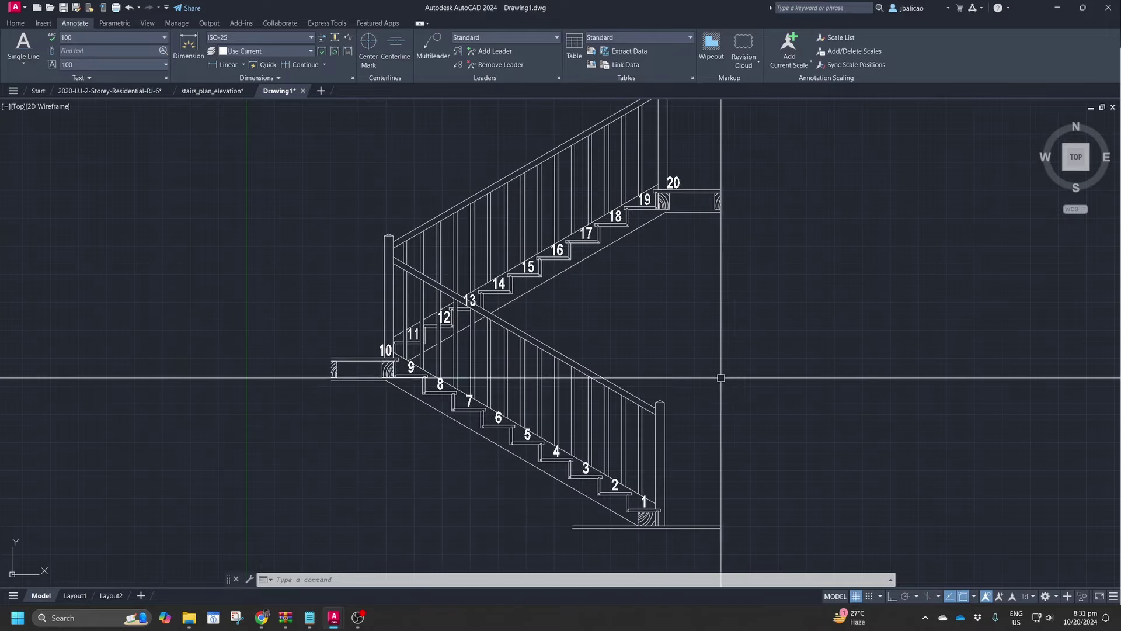
{"action": "scroll", "coordinate": [720, 377], "scroll_direction": "down", "scroll_amount": 1}
{"action": "scroll", "coordinate": [703, 378], "scroll_direction": "down", "scroll_amount": 3}
{"action": "scroll", "coordinate": [671, 420], "scroll_direction": "up", "scroll_amount": 3}
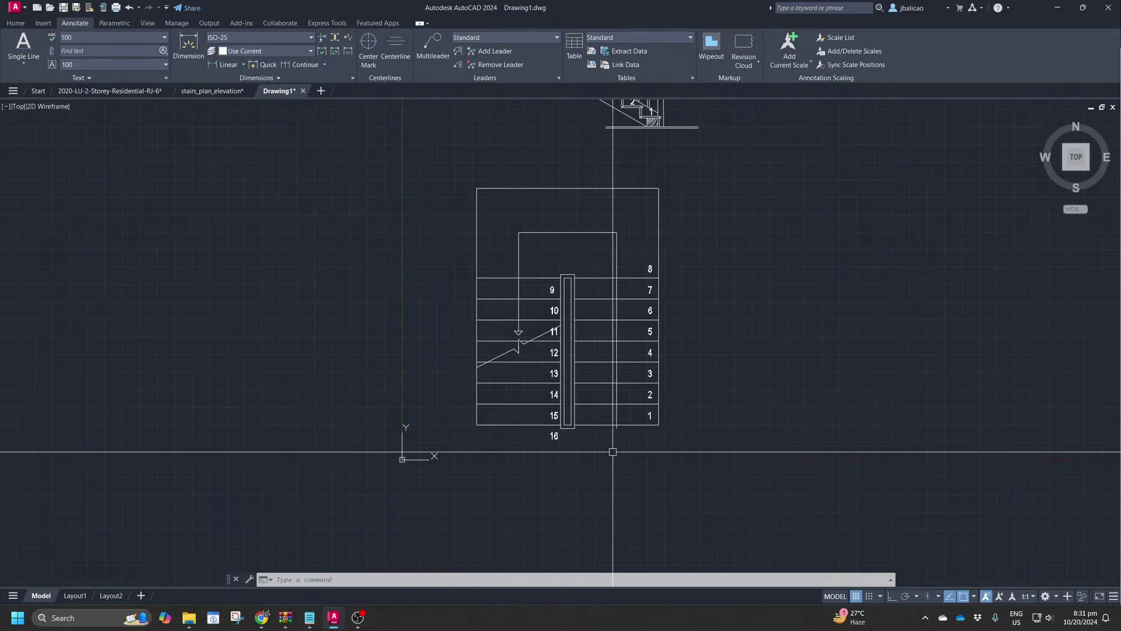
{"action": "middle_click_drag", "start_coordinate": [521, 375], "coordinate": [520, 438]}
{"action": "scroll", "coordinate": [561, 318], "scroll_direction": "down", "scroll_amount": 2}
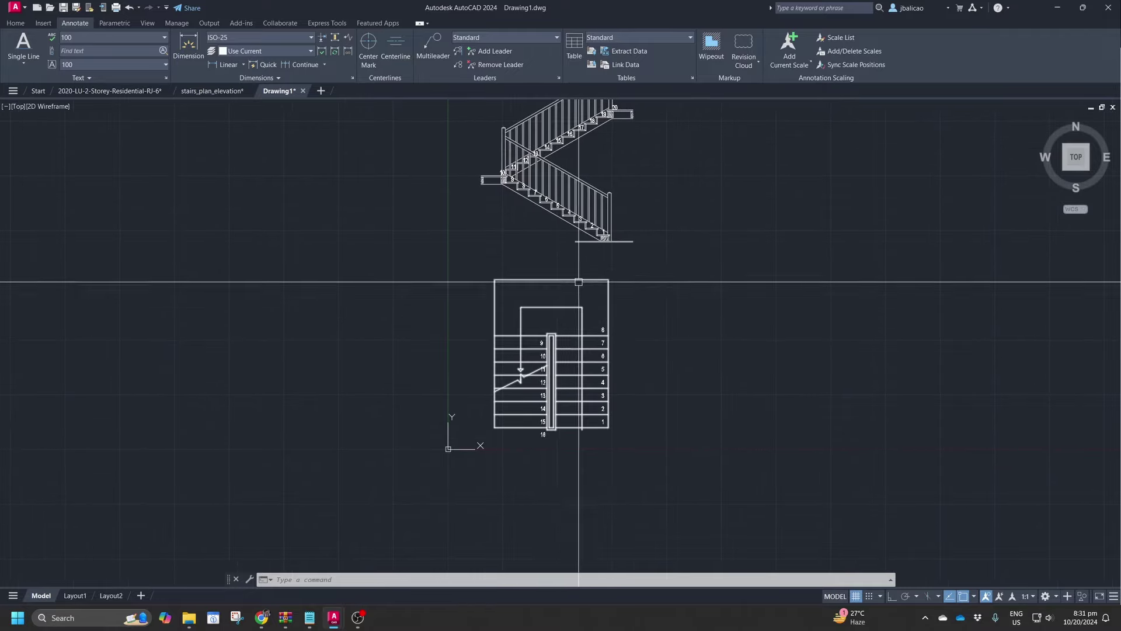
{"action": "middle_click_drag", "start_coordinate": [581, 338], "coordinate": [530, 373]}
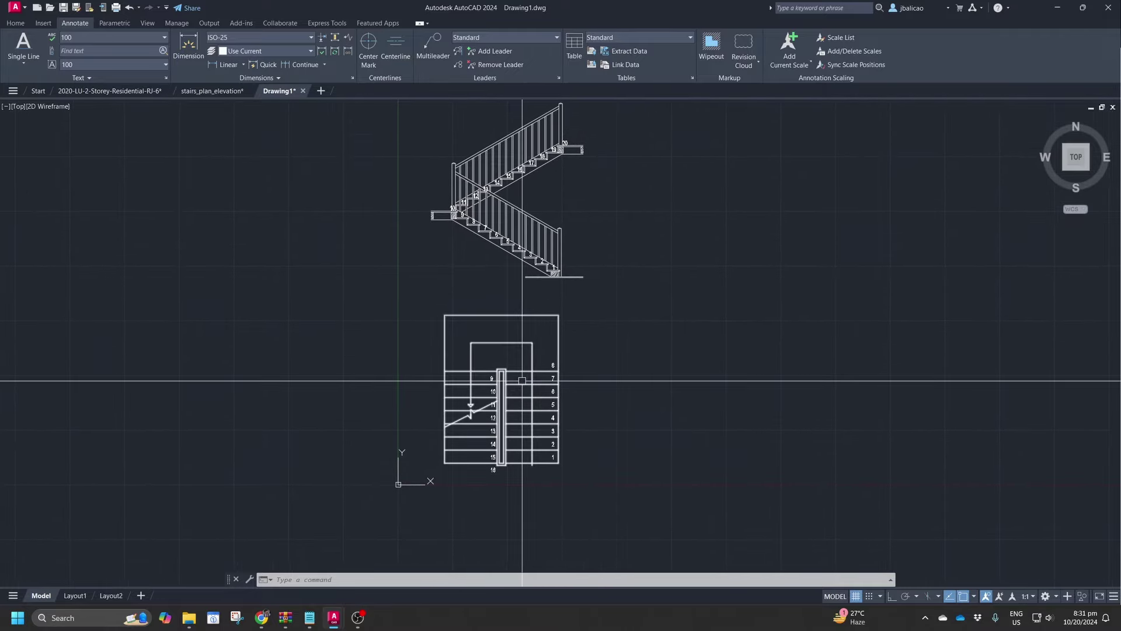
{"action": "scroll", "coordinate": [509, 467], "scroll_direction": "up", "scroll_amount": 2}
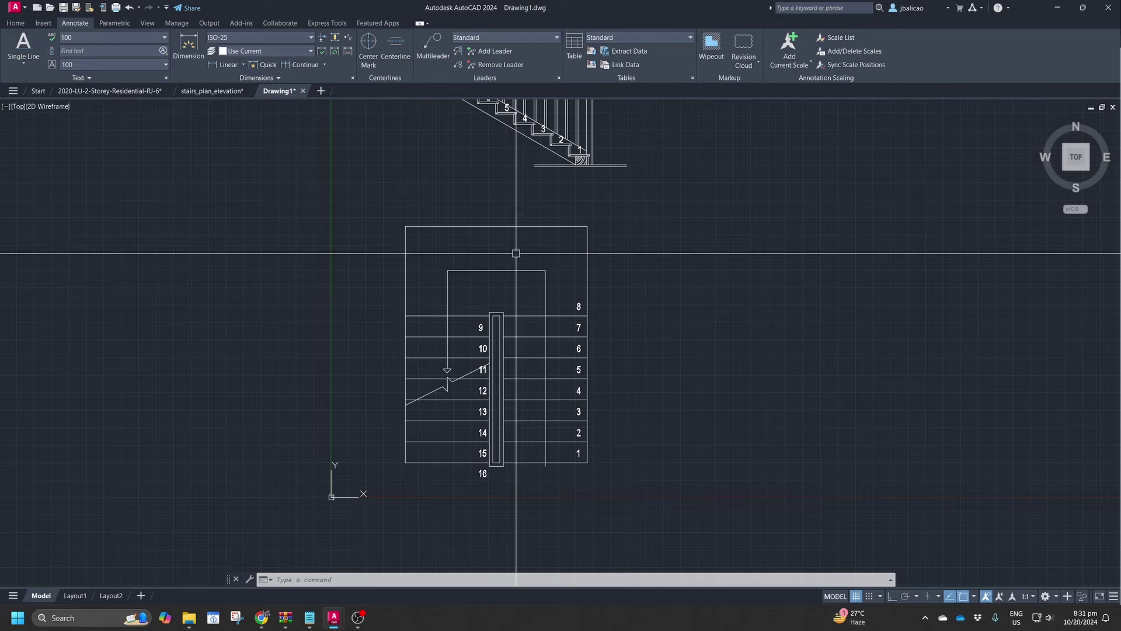
{"action": "middle_click_drag", "start_coordinate": [515, 253], "coordinate": [523, 298]}
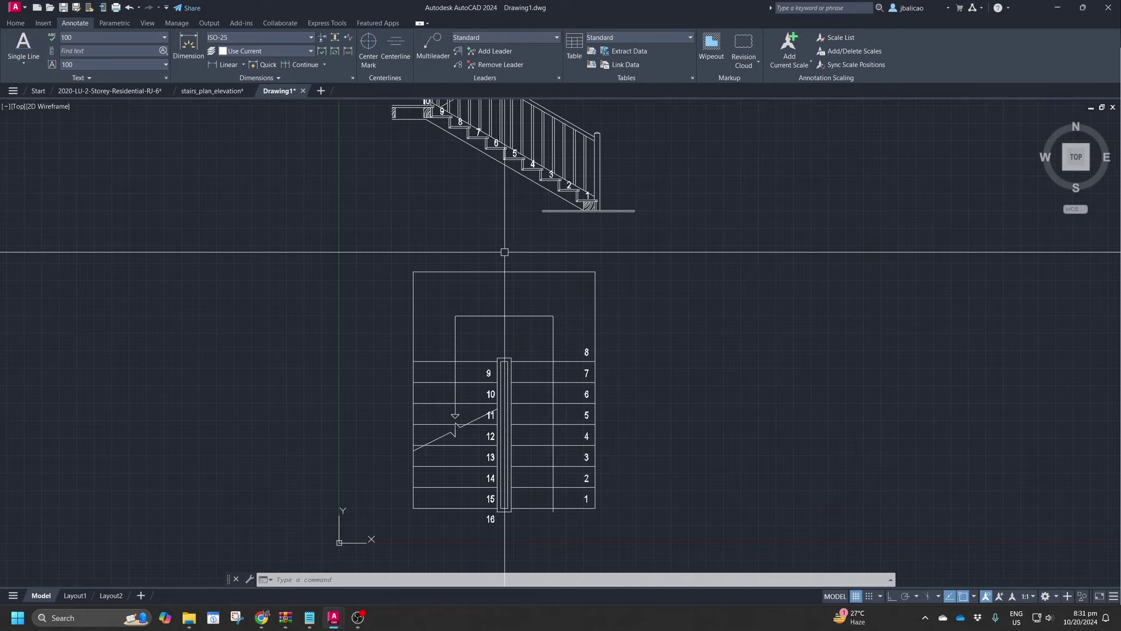